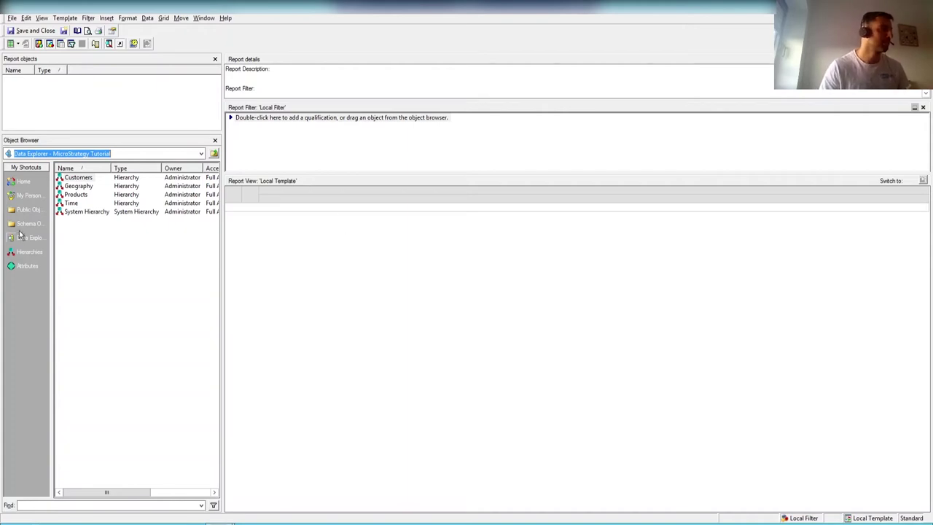
Add the Year and Month attributes from the Time attributes folder to the report template
click(23, 267)
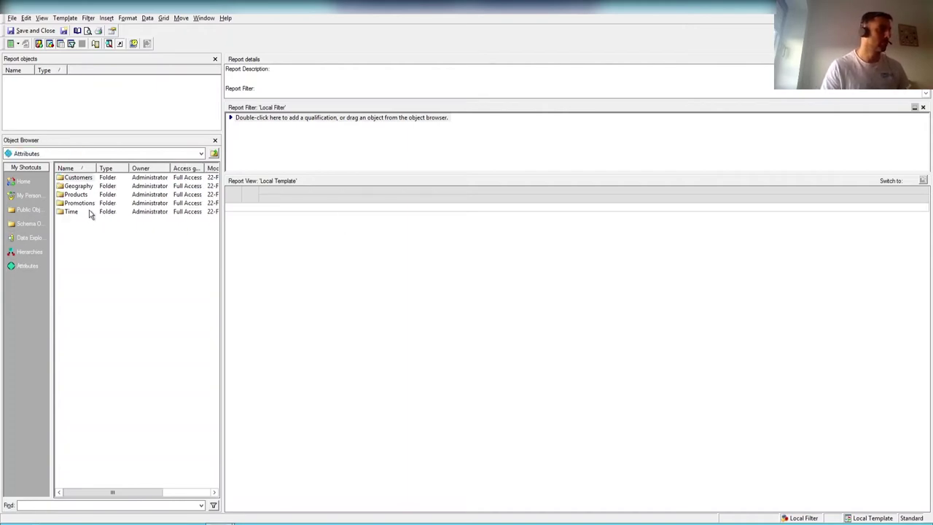
double_click(73, 212)
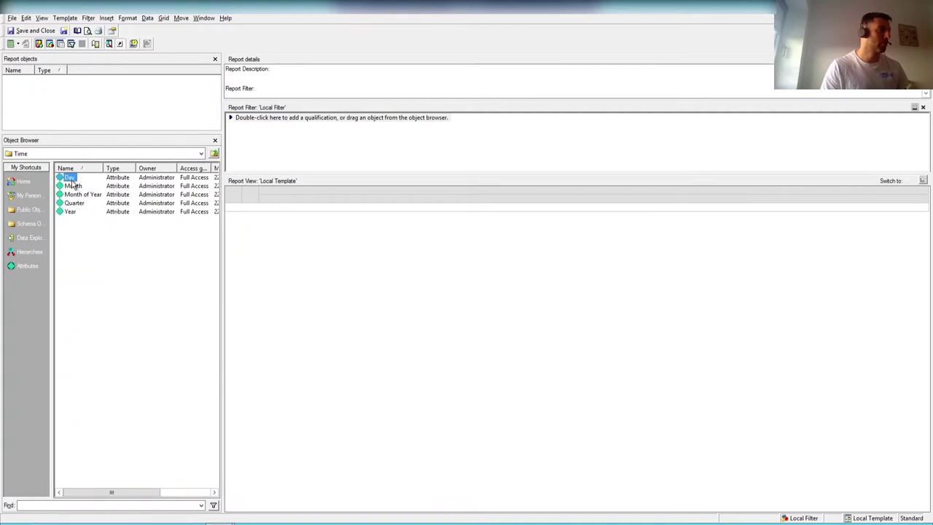
double_click(74, 213)
double_click(76, 187)
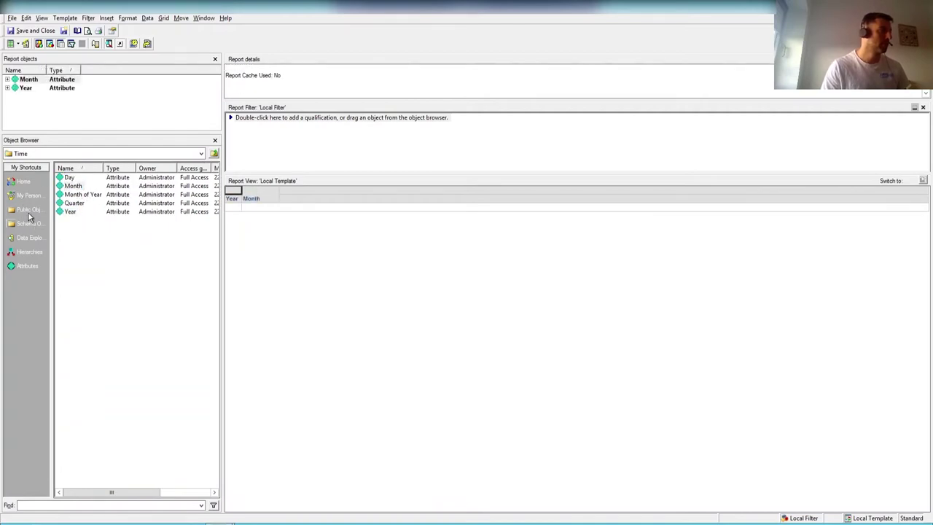
Add the Profit, Unit Price and Unit Cost metrics from the public Sales Metrics folder to the report template
click(29, 213)
double_click(77, 237)
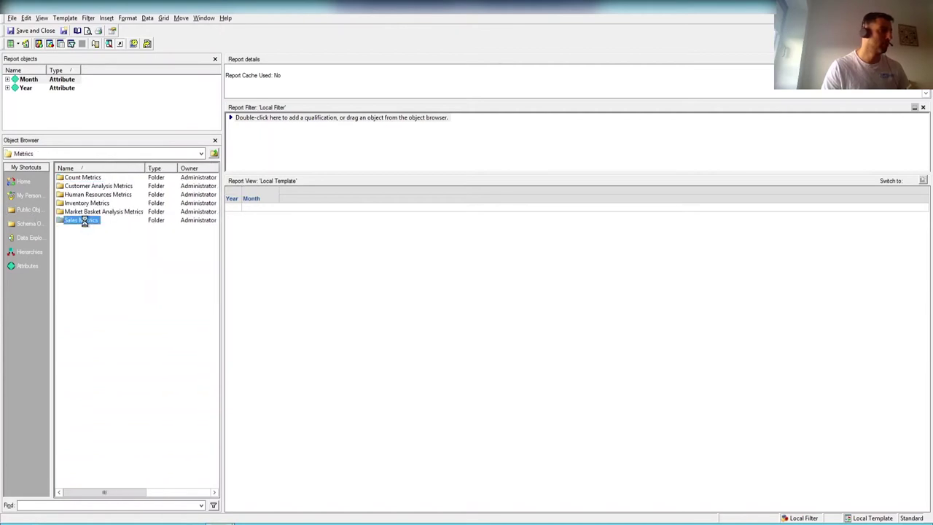
double_click(84, 221)
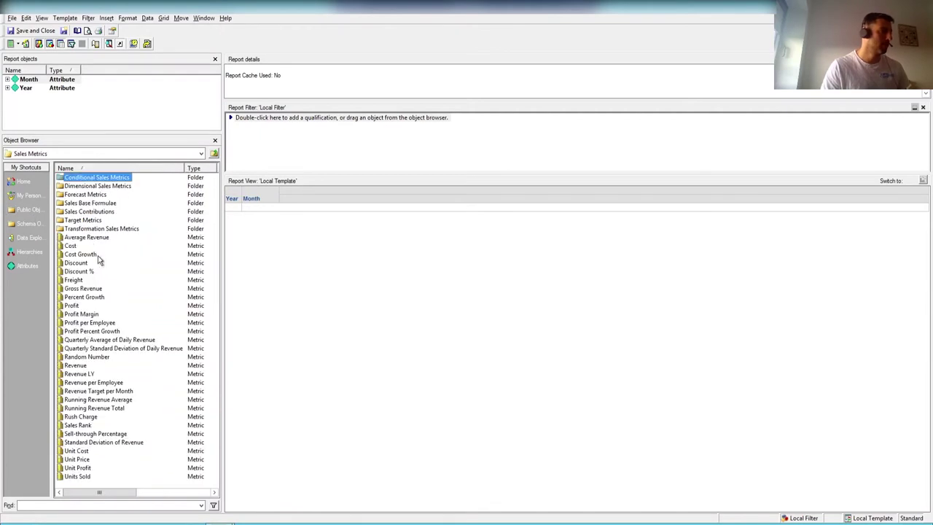
double_click(64, 305)
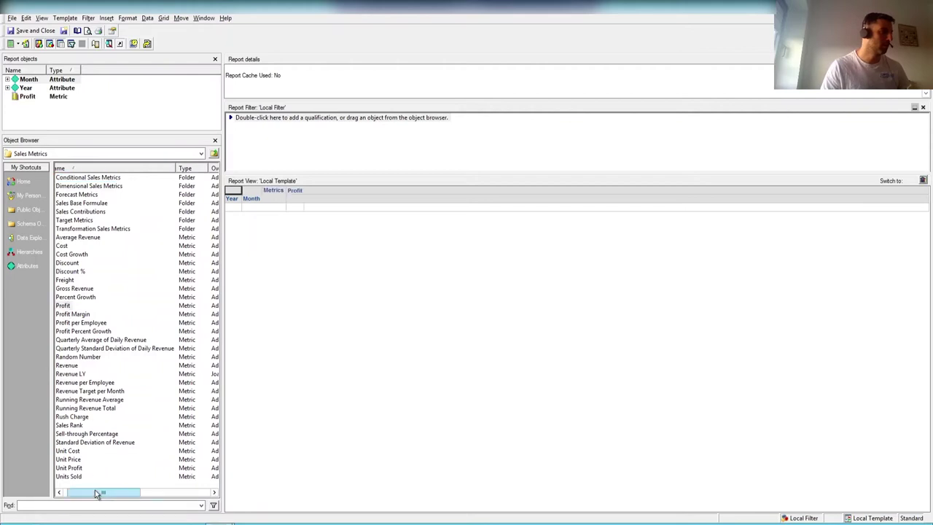
click(84, 460)
double_click(77, 460)
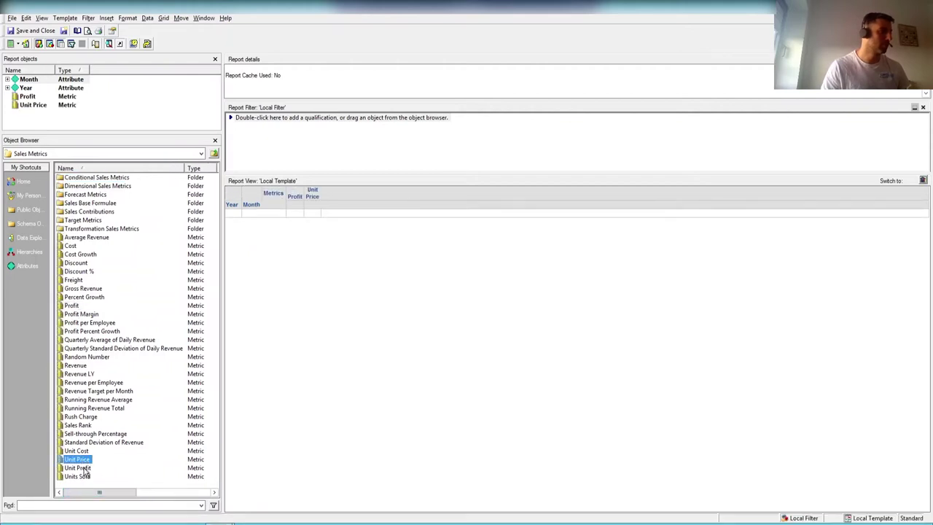
double_click(75, 451)
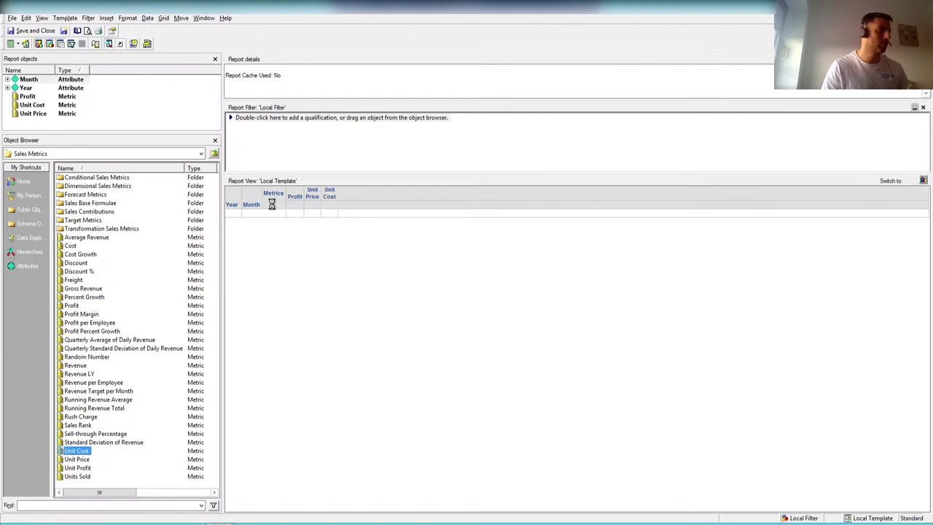
Remove the Profit metric from the report template and run the report
click(288, 208)
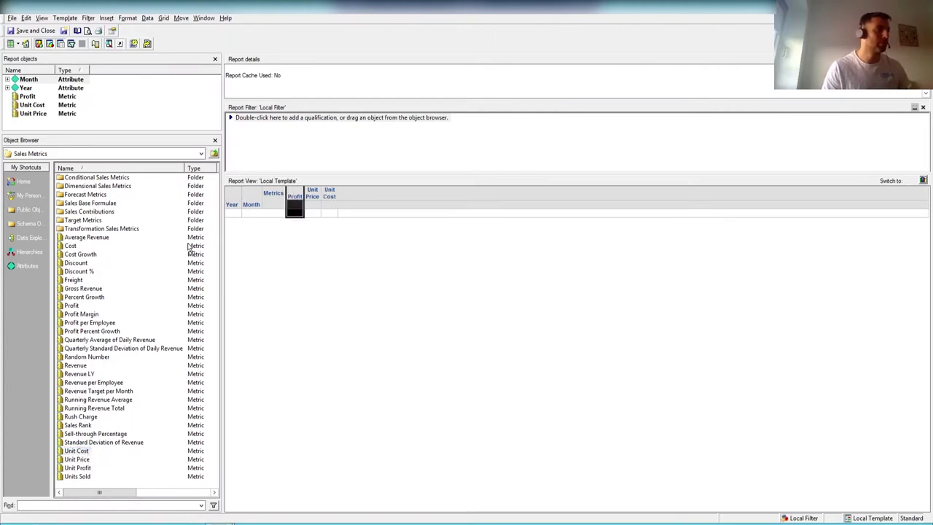
key(Delete)
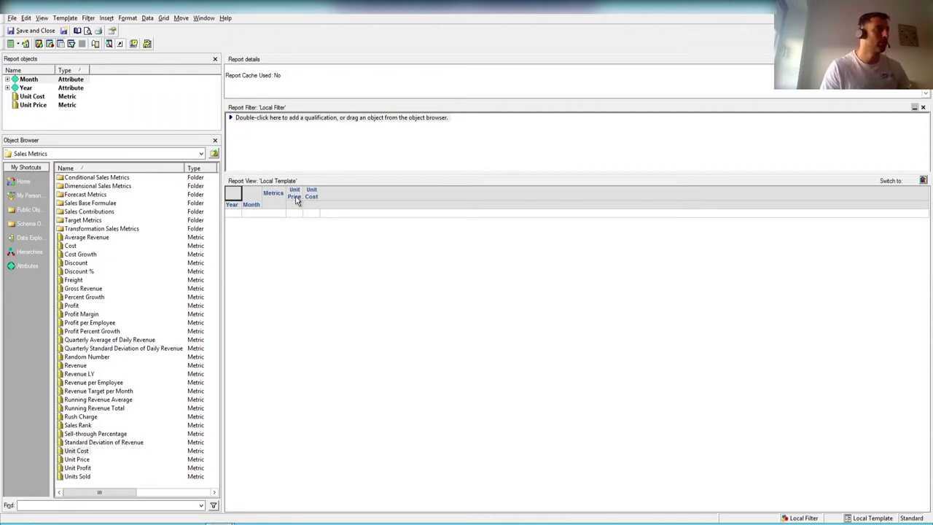
click(22, 43)
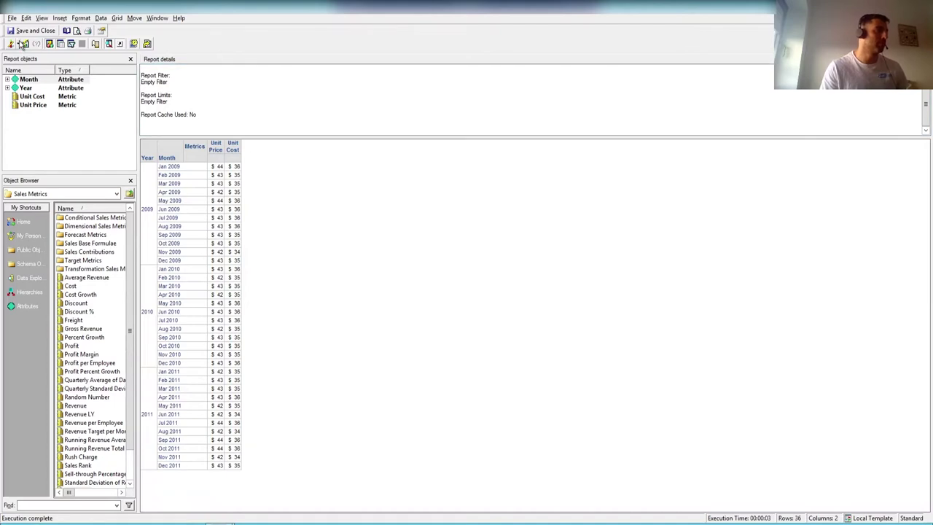
Show the report's SQL view and examine the selected columns and source tables in the first query pass
mouse_move(932, 0)
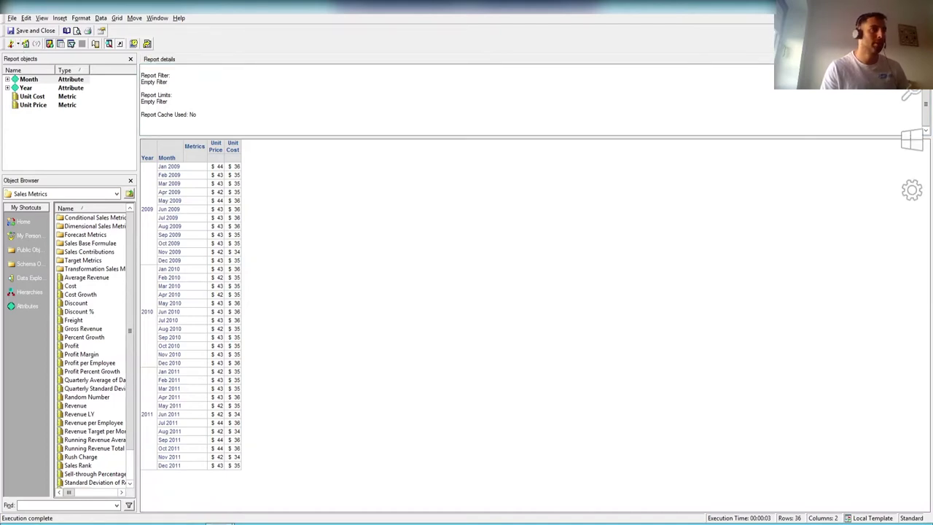
click(15, 44)
click(31, 98)
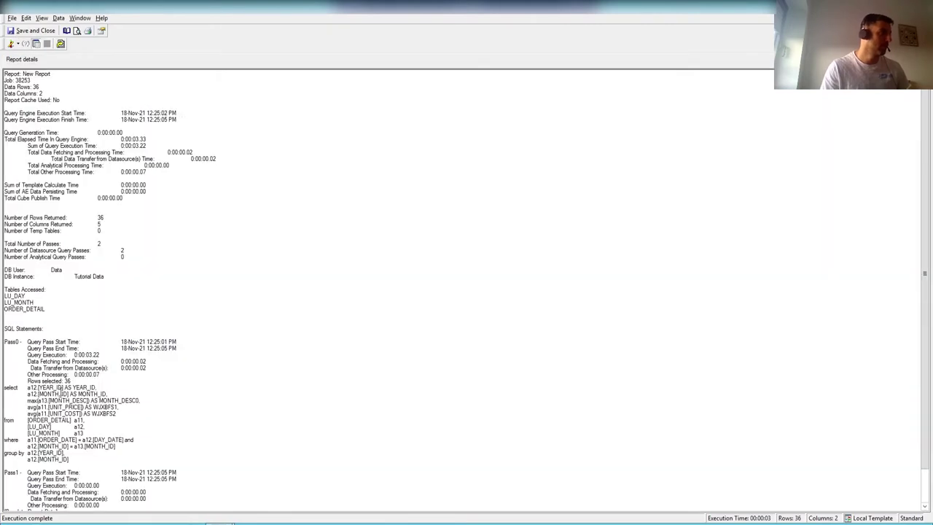
drag(28, 394, 116, 420)
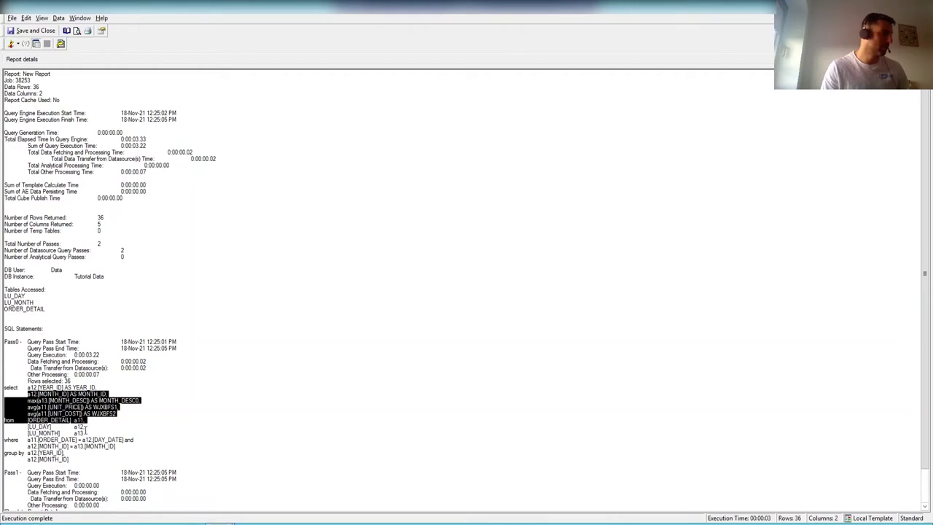
click(85, 431)
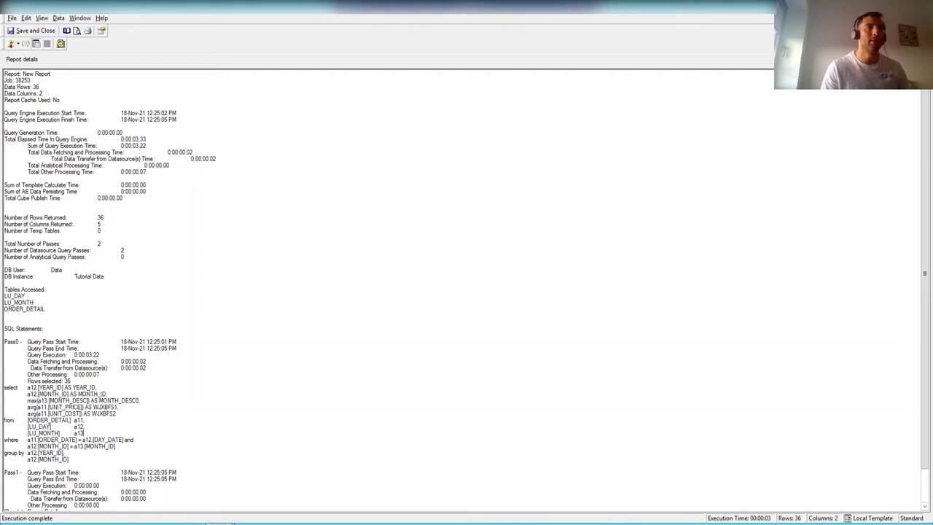
Switch to the project window and create a new metric in the Pass-through folder
key(alt+Tab)
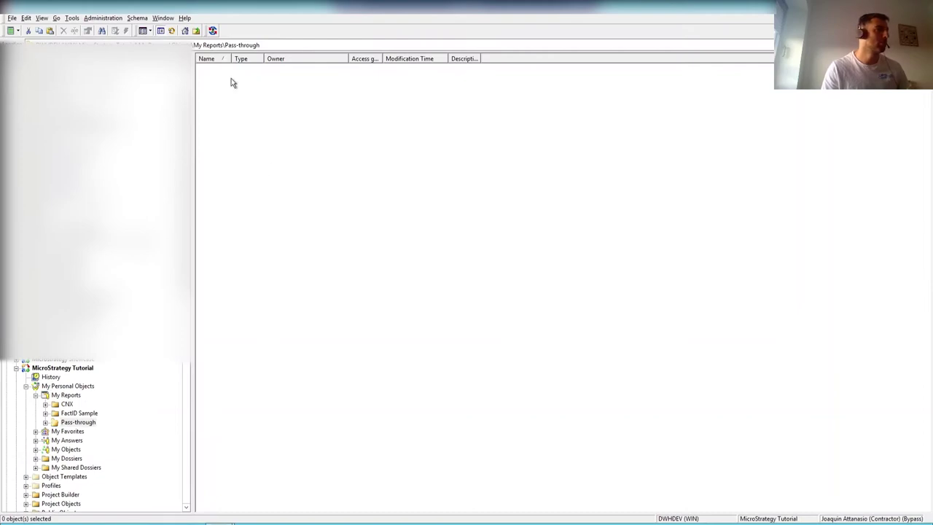
click(17, 30)
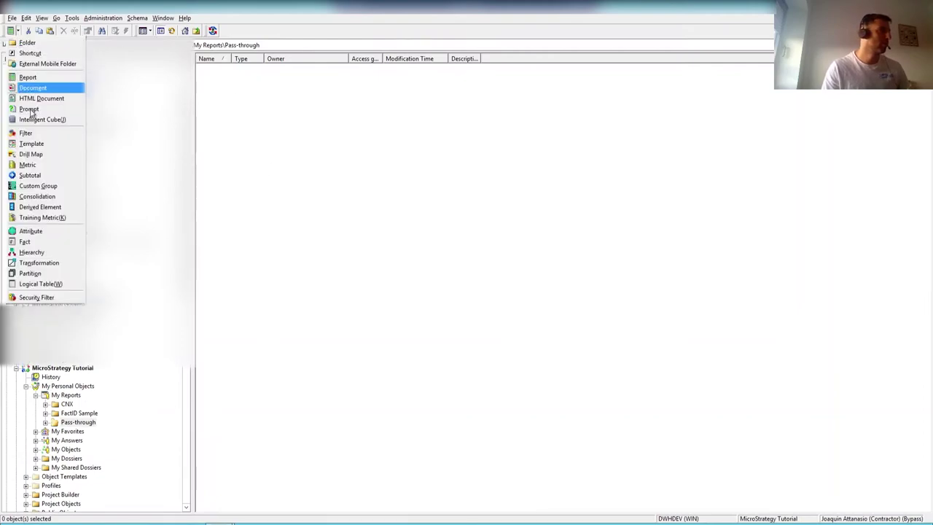
click(32, 165)
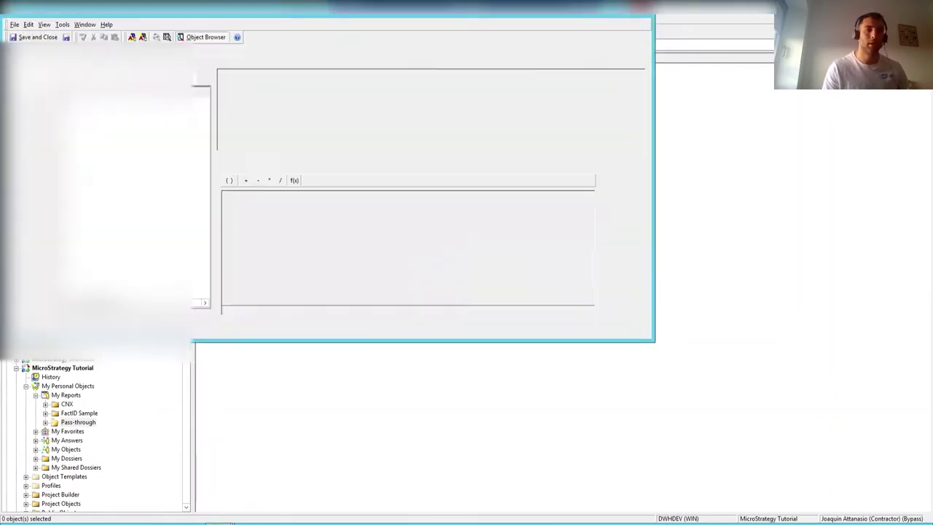
mouse_move(232, 20)
mouse_down()
mouse_move(427, 109)
mouse_move(489, 107)
mouse_up()
Begin the metric's formula with Applysimple("#0 - #1", in the definition
click(517, 308)
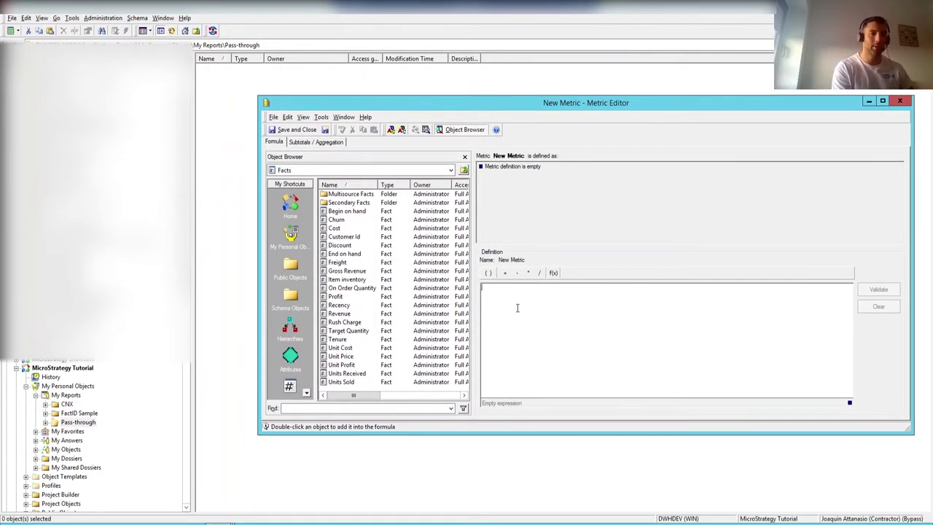
text(App)
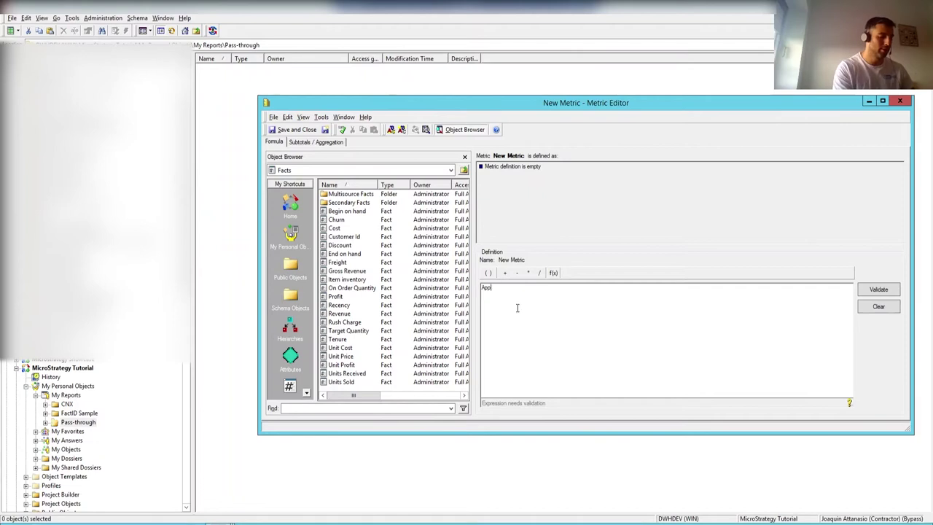
text(lys)
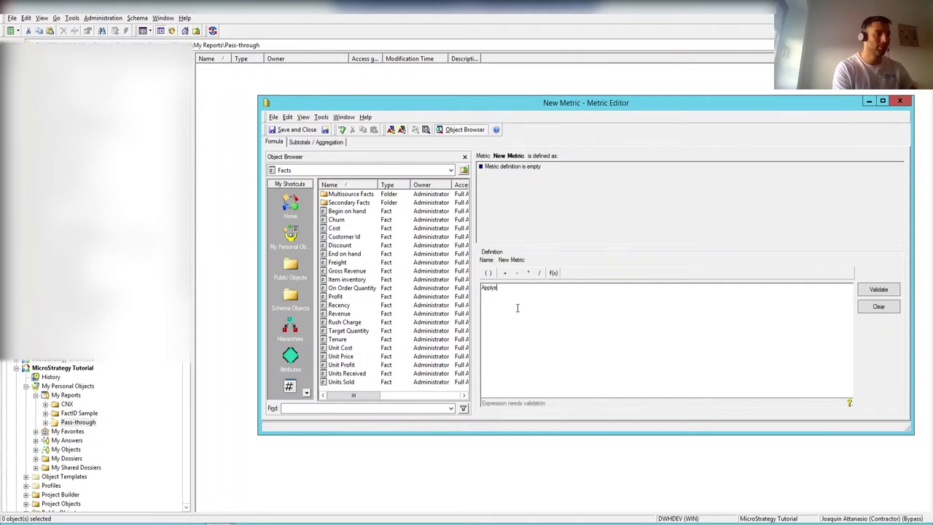
text(simple()
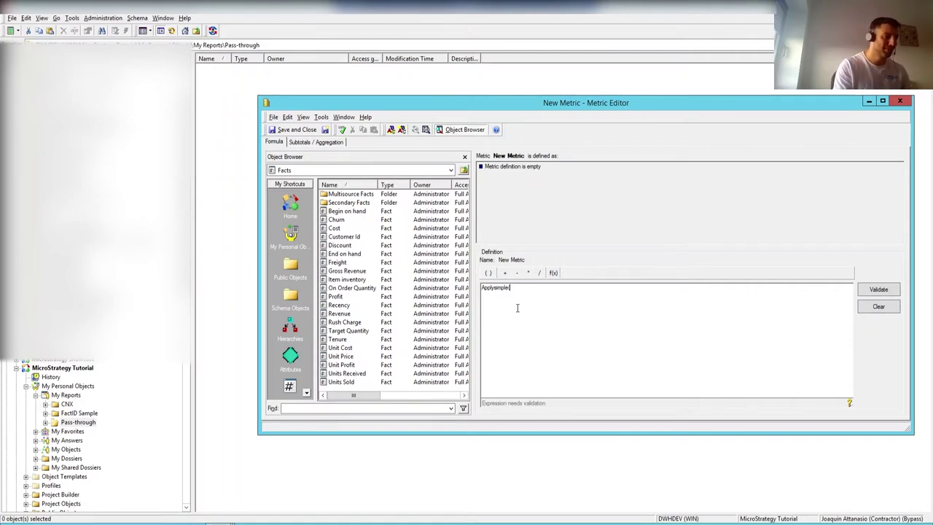
text("#)
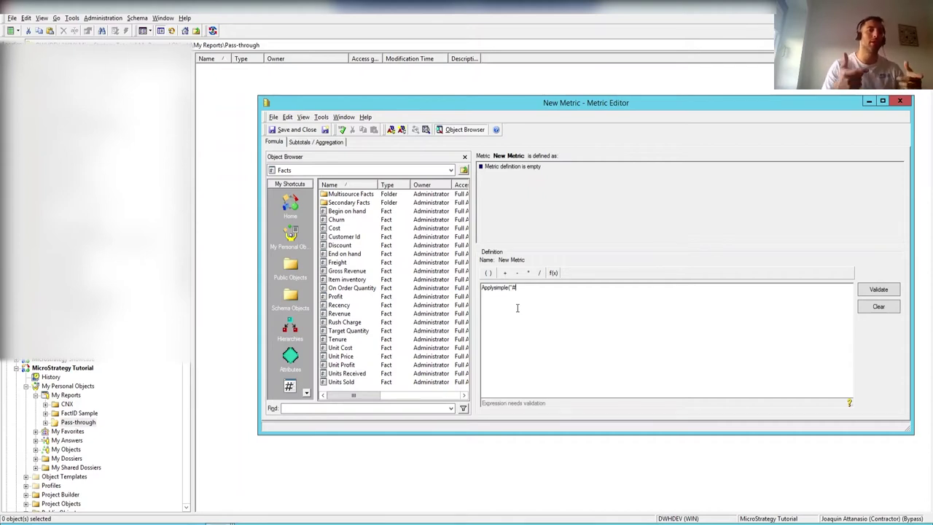
text(0)
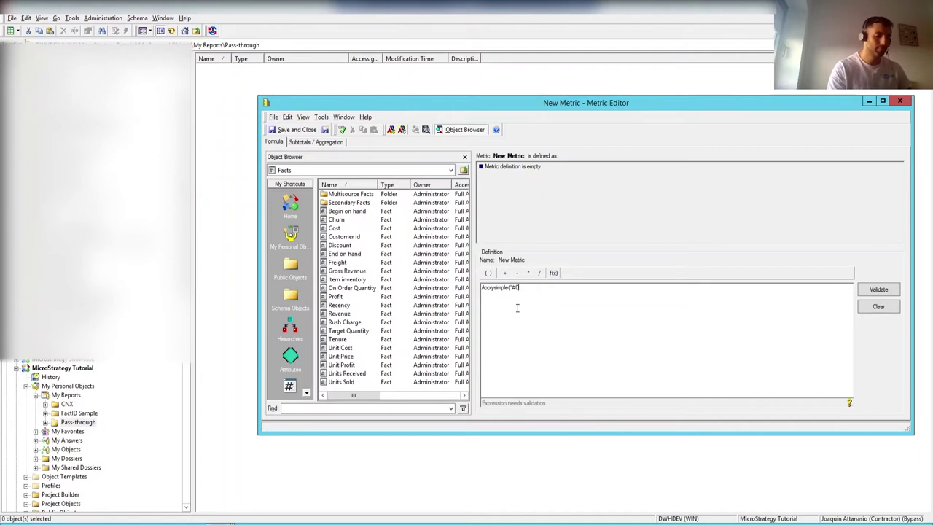
text( - #1",)
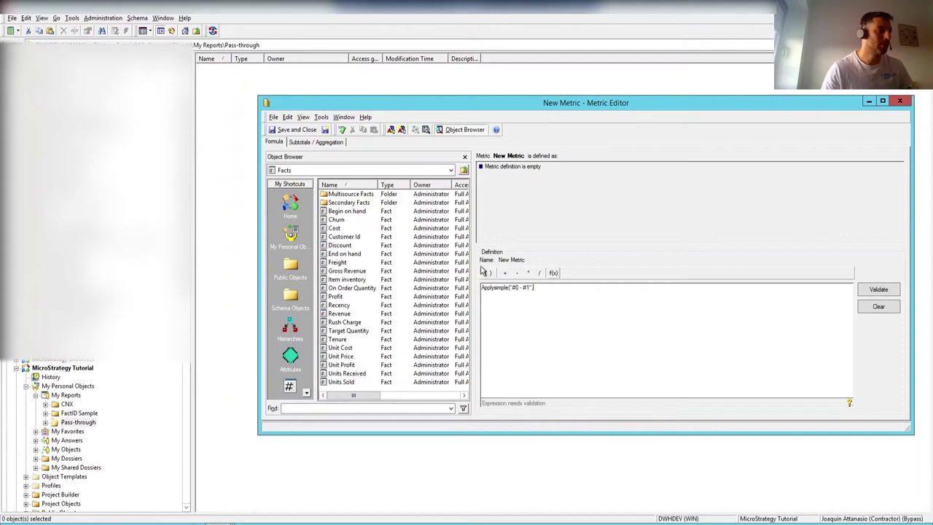
Complete the formula with the Unit Price and Unit Cost metrics from Sales Metrics as arguments, and validate it
click(289, 268)
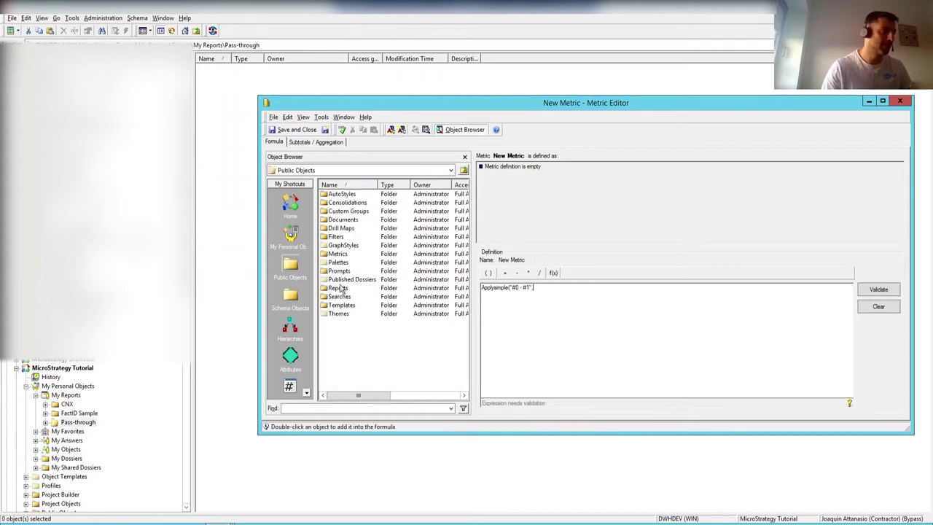
double_click(341, 255)
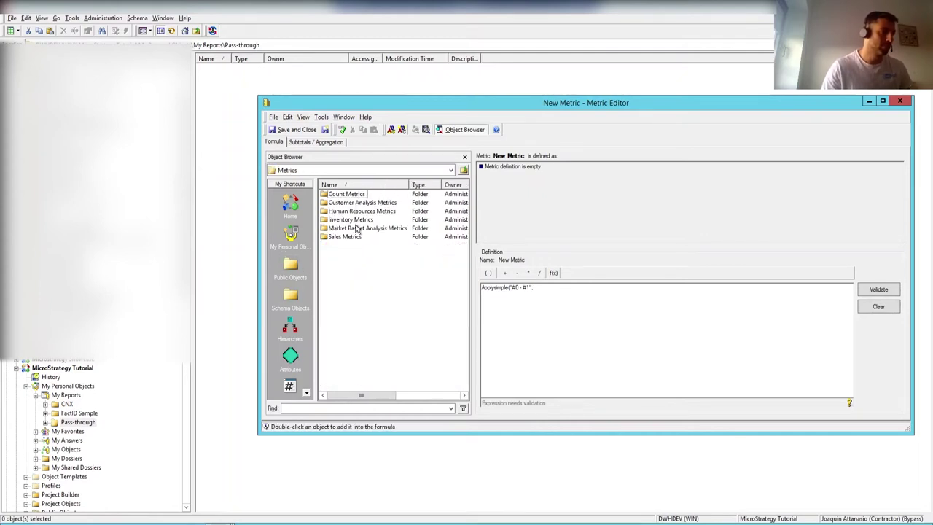
double_click(351, 237)
scroll(376, 351, down, 4)
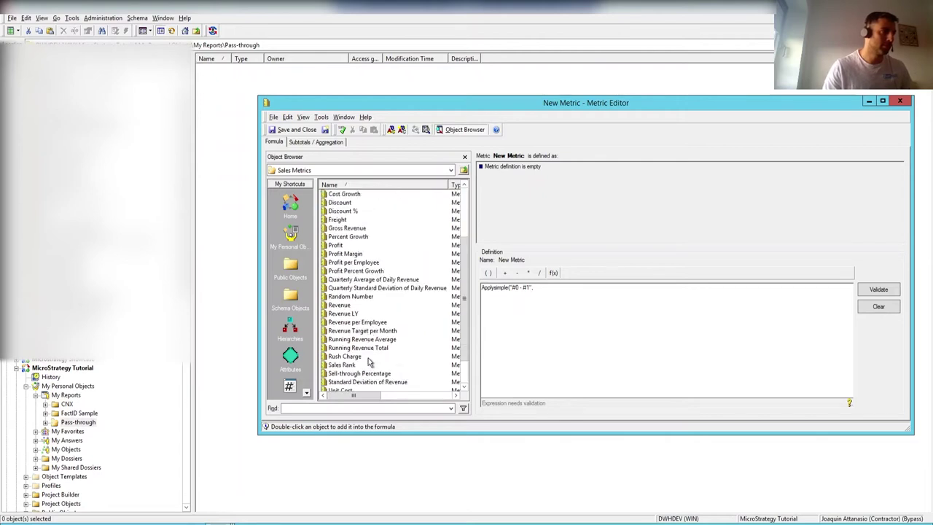
double_click(343, 364)
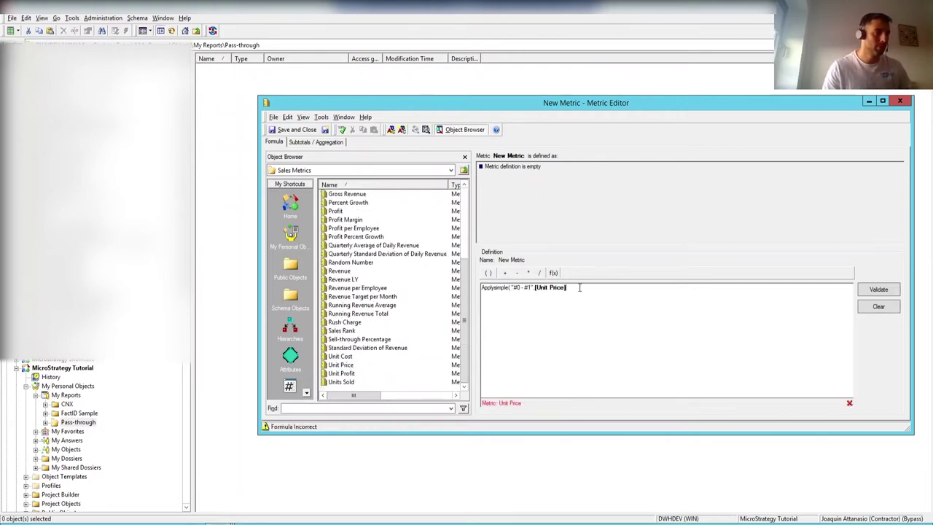
text(,)
double_click(386, 355)
text())
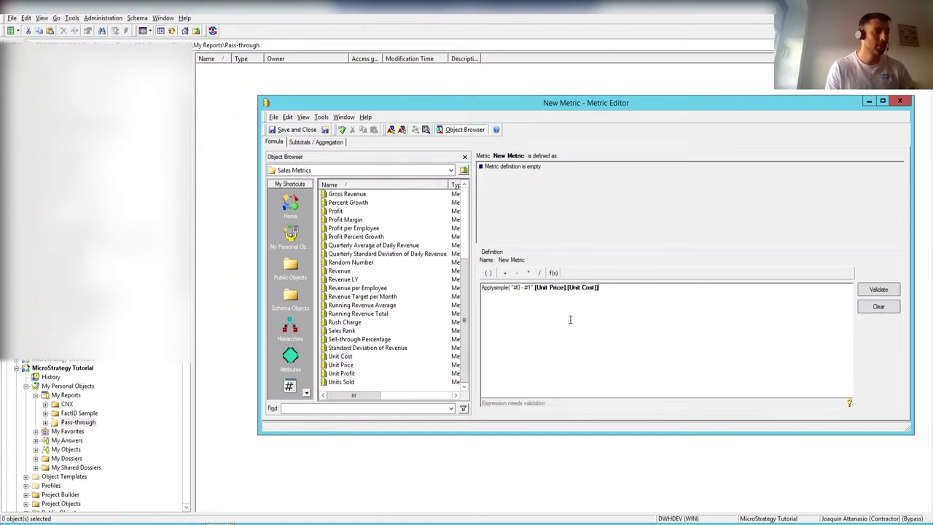
click(875, 290)
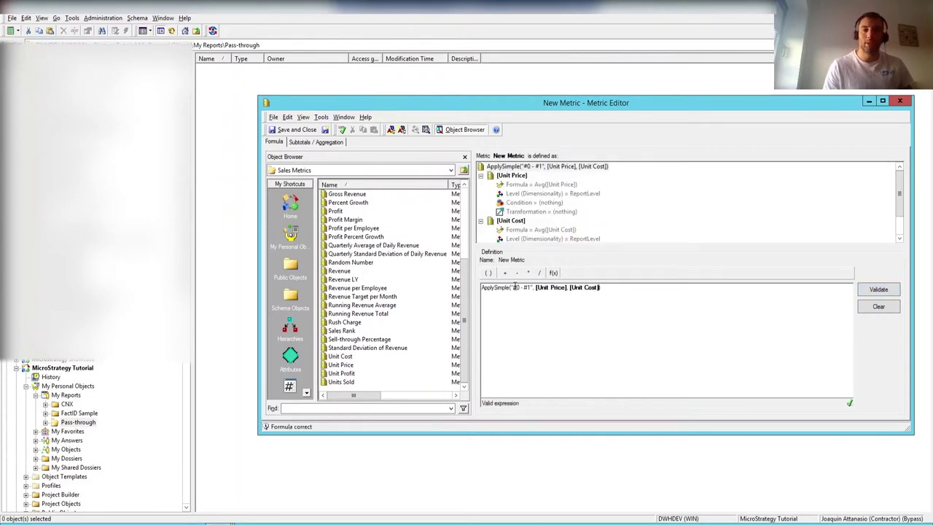
Save the metric as "Profit (apply)" in the Pass-through folder and close the editor
click(296, 129)
text(Prof)
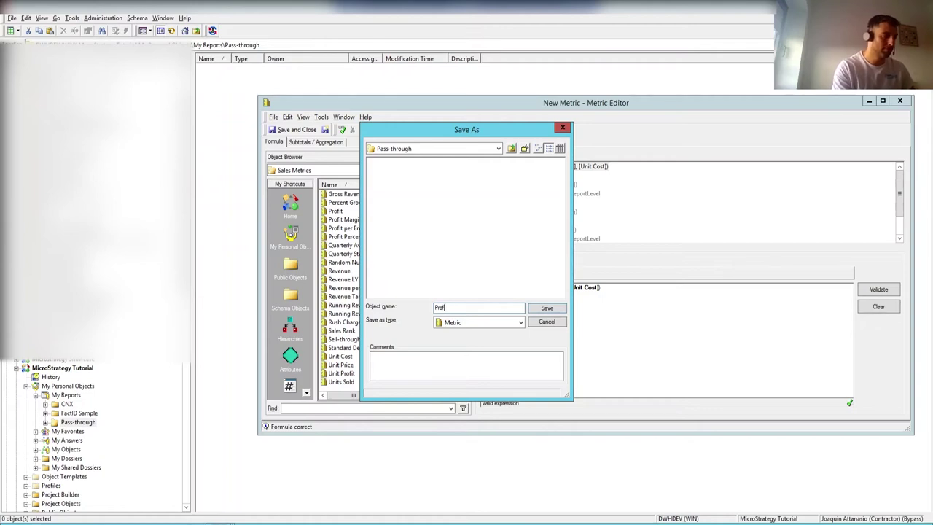
text(it (apply))
click(546, 308)
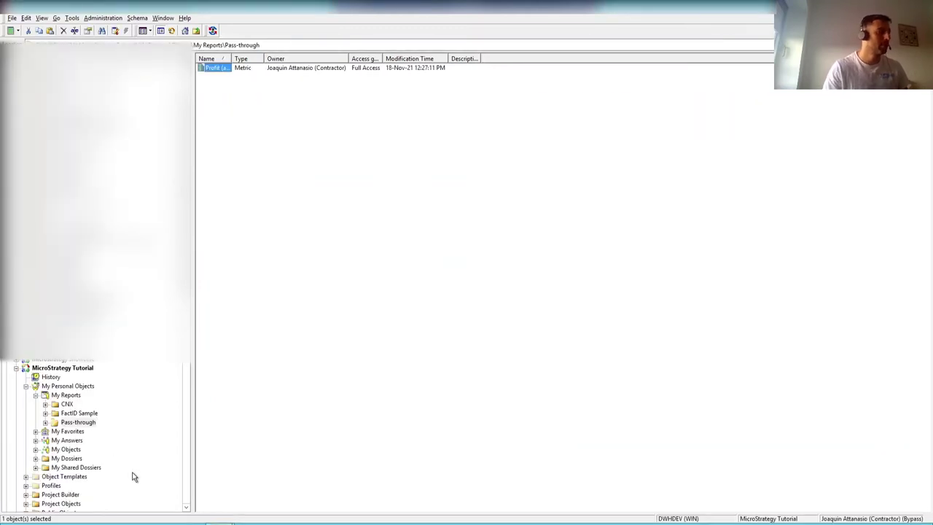
Return to the open report and switch it to design view
mouse_move(219, 522)
click(263, 496)
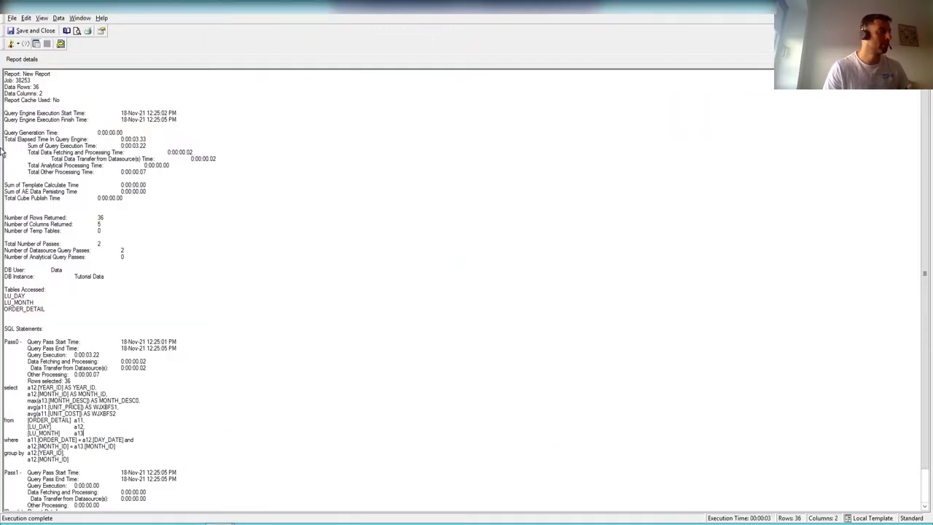
click(11, 44)
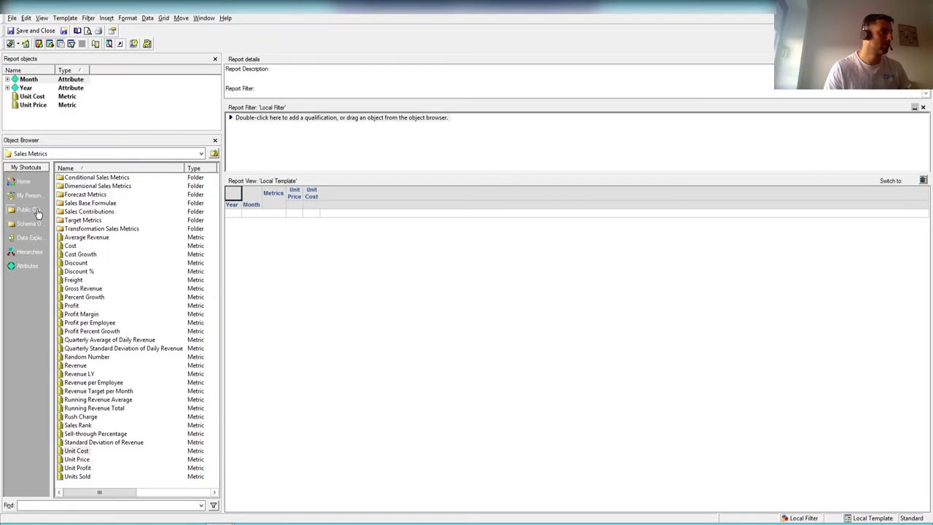
Add the Profit (apply) metric from the Pass-through folder in My Reports to the report template, after Unit Cost
click(42, 194)
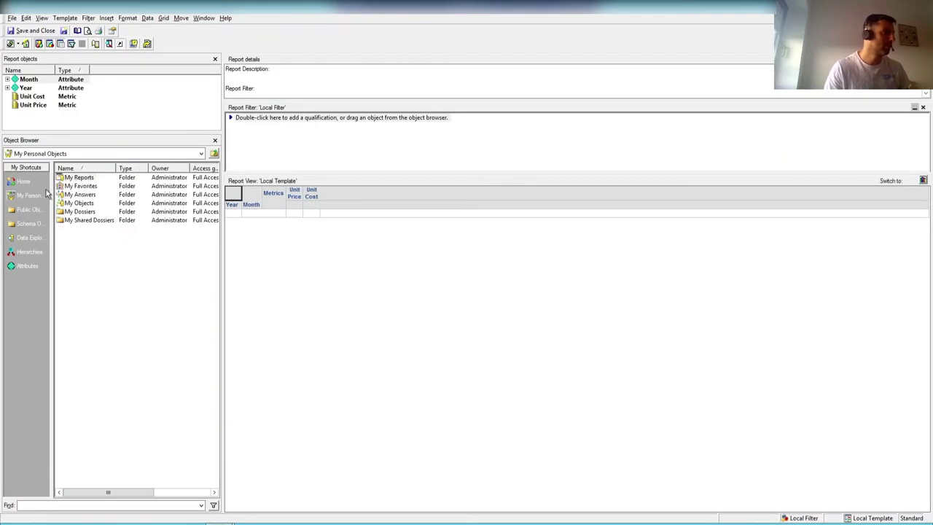
double_click(75, 178)
click(79, 196)
double_click(79, 195)
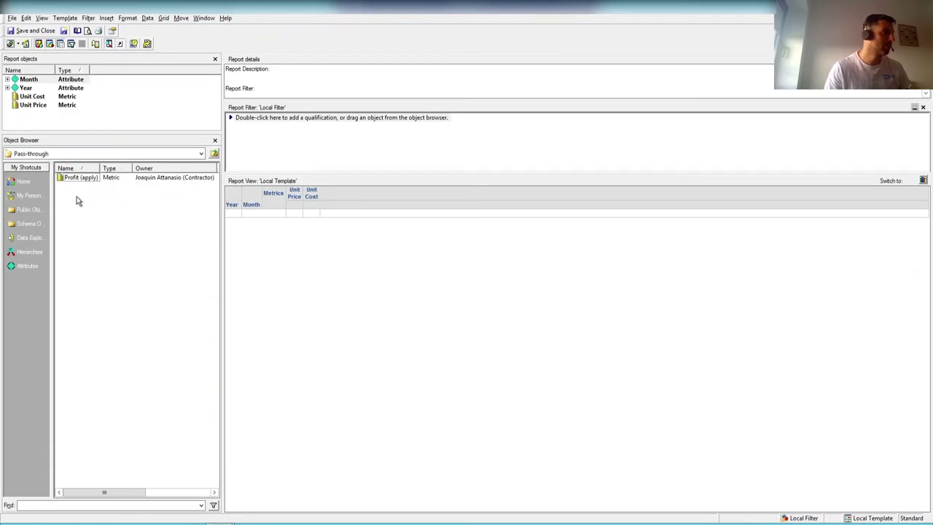
drag(82, 178, 360, 213)
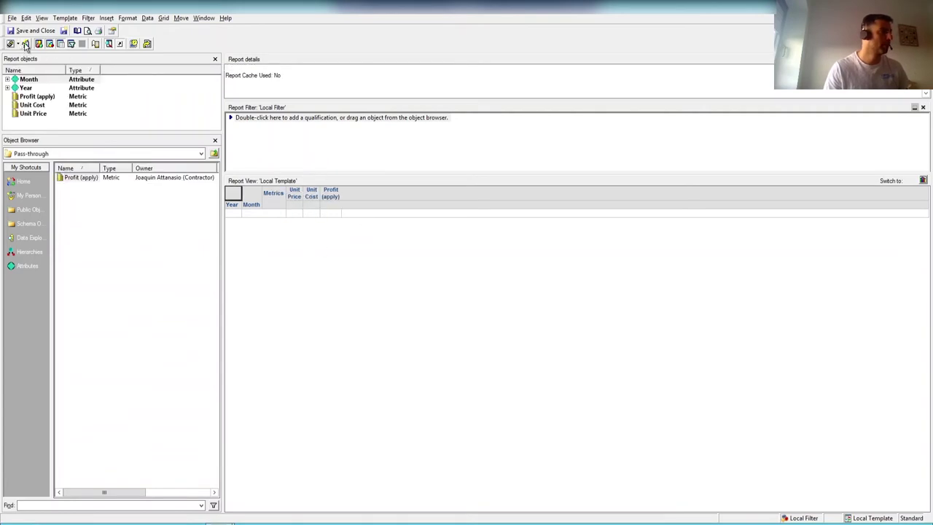
Examine the Profit (apply) expression in the report's SQL, and display the report results as a grid
click(26, 45)
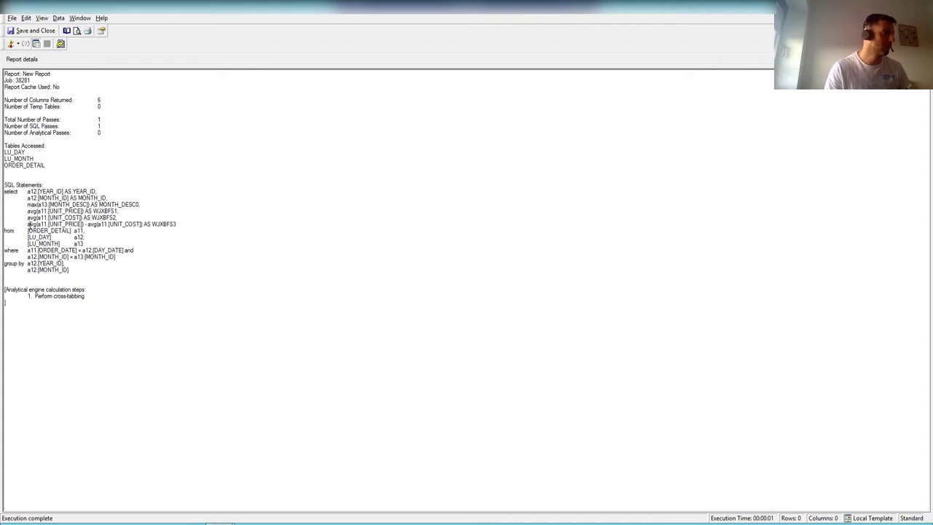
drag(38, 224, 125, 225)
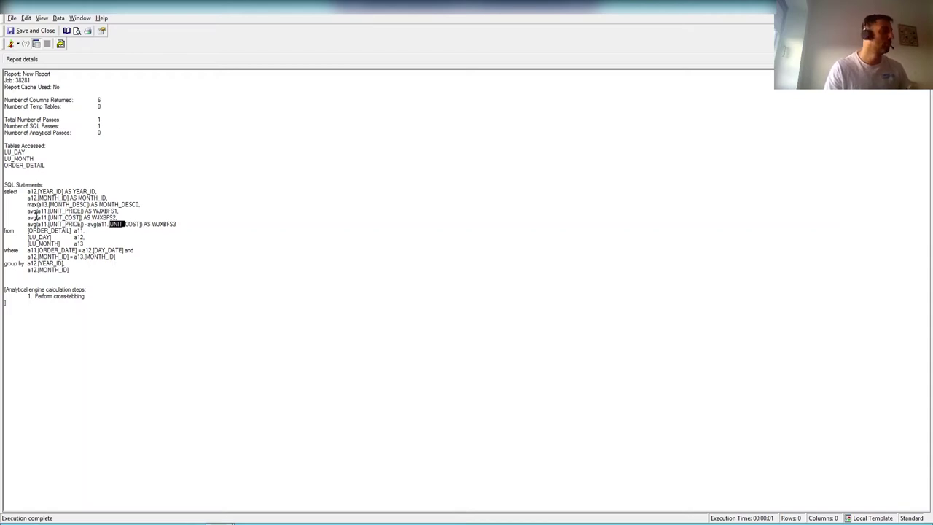
click(18, 43)
click(31, 66)
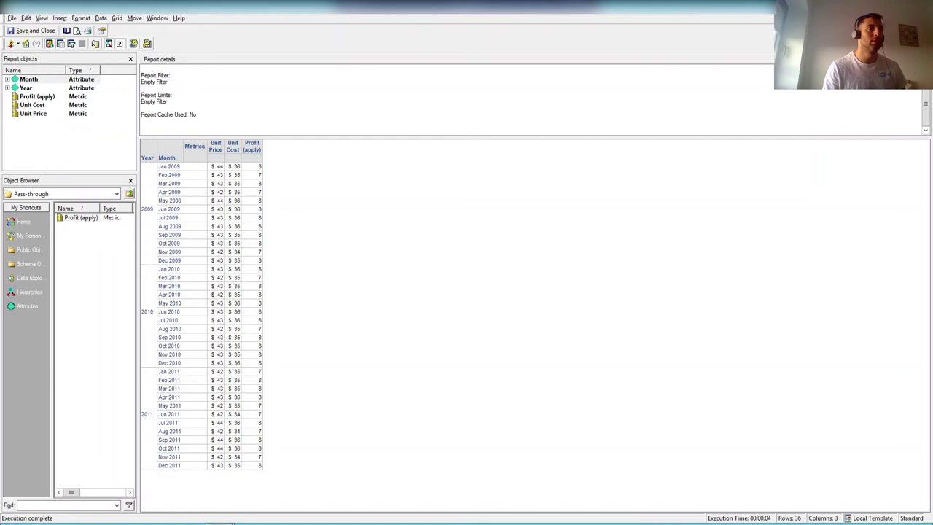
click(31, 30)
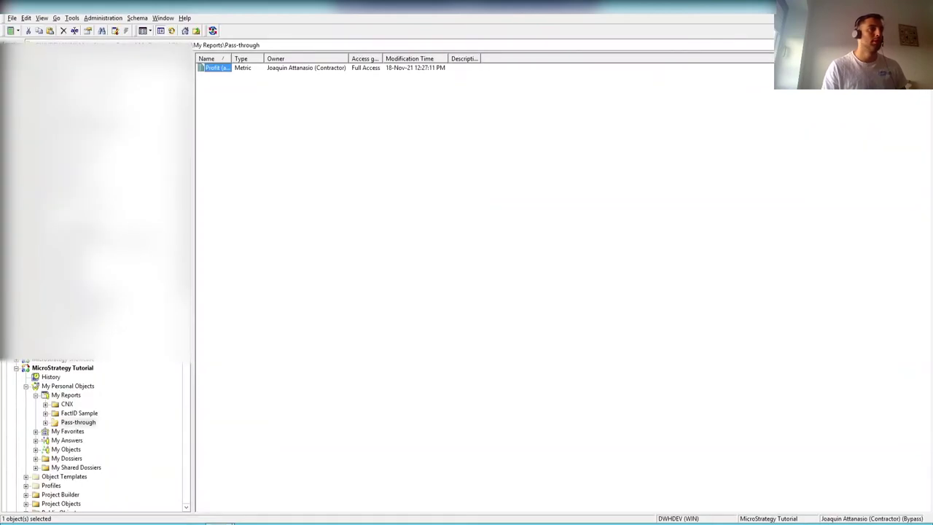
click(18, 32)
click(40, 130)
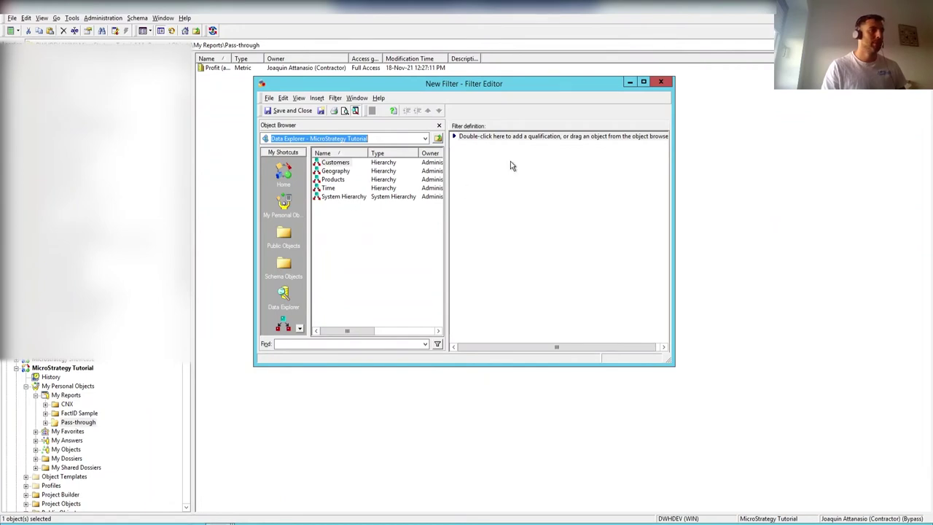
click(511, 165)
double_click(519, 141)
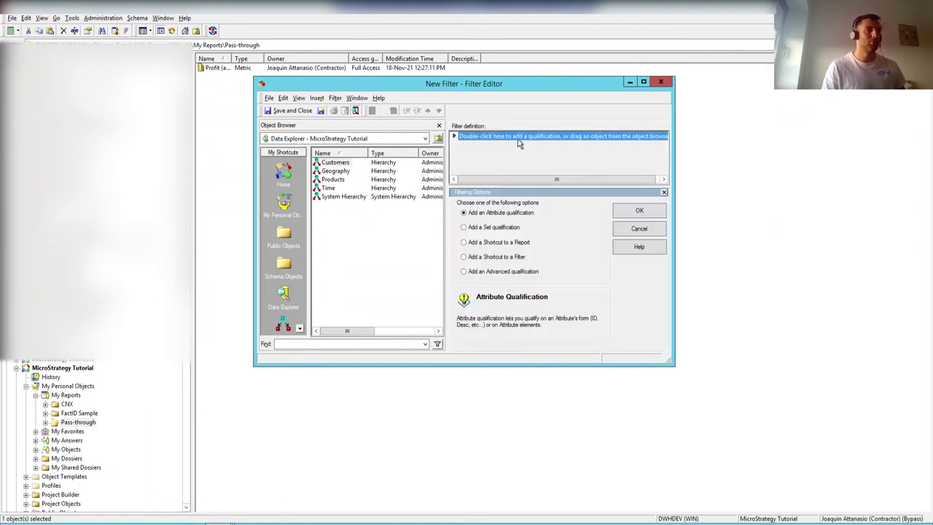
click(506, 271)
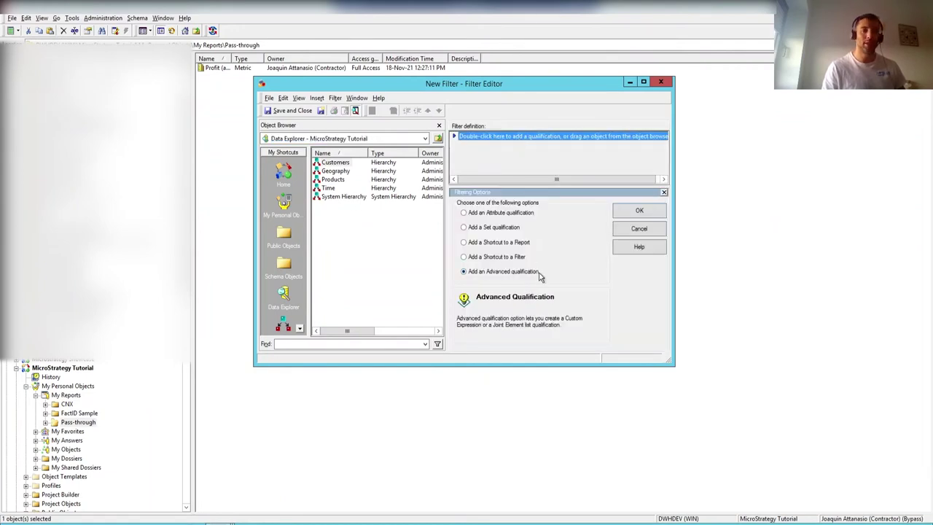
click(640, 213)
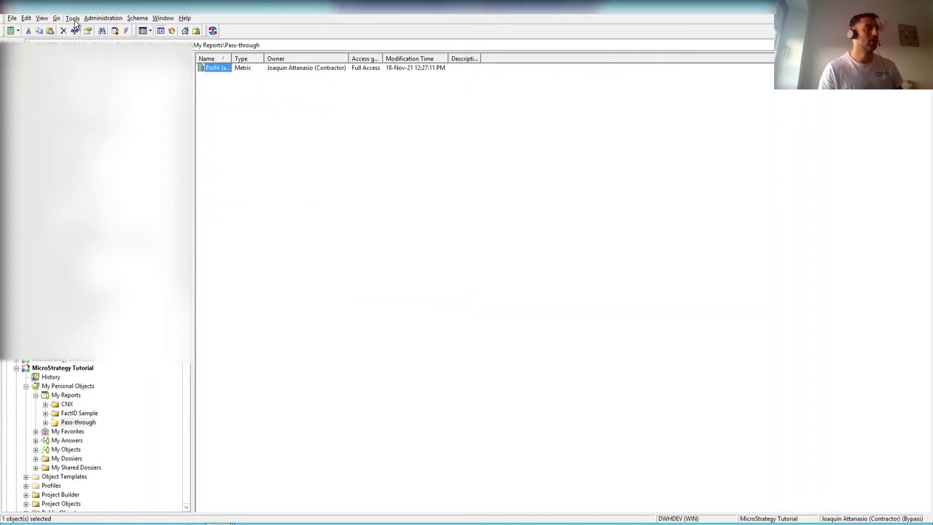
Check the project preferences for the Filter editor option that shows advanced qualifications, and accept the dialog
click(74, 20)
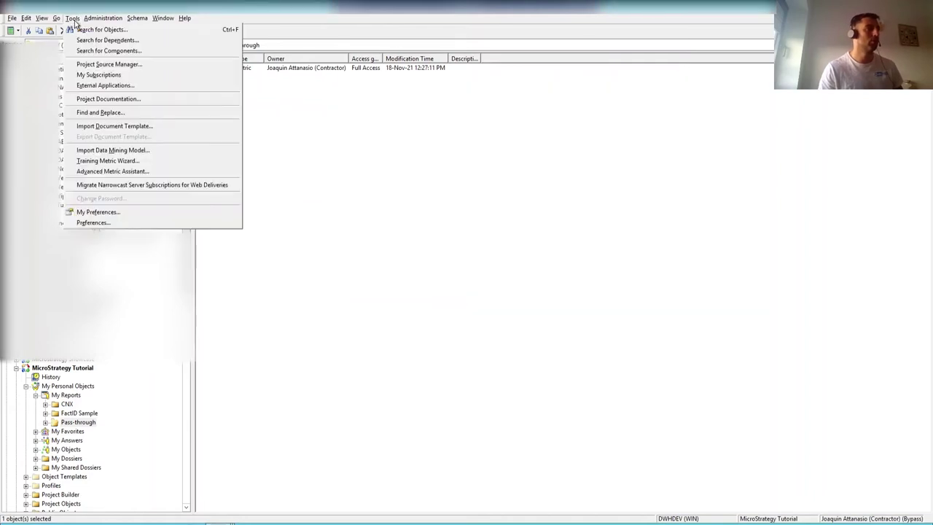
click(151, 218)
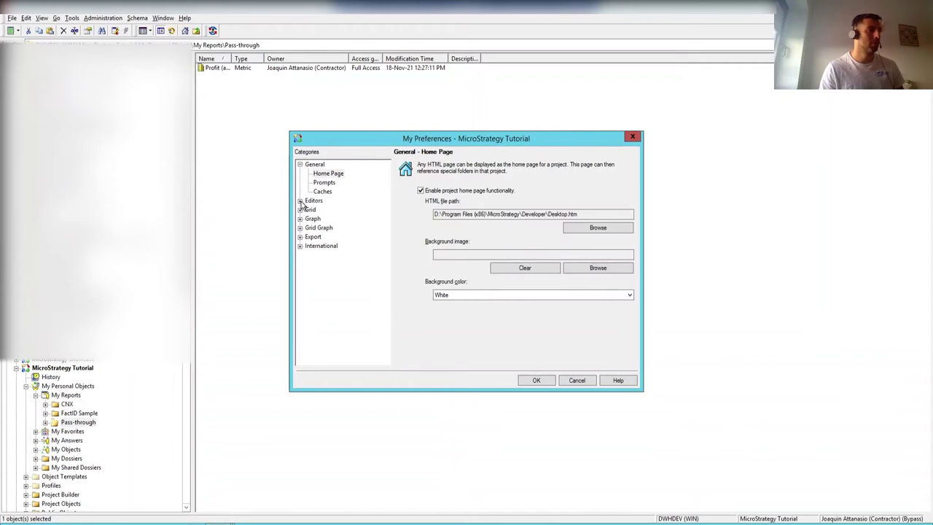
click(300, 201)
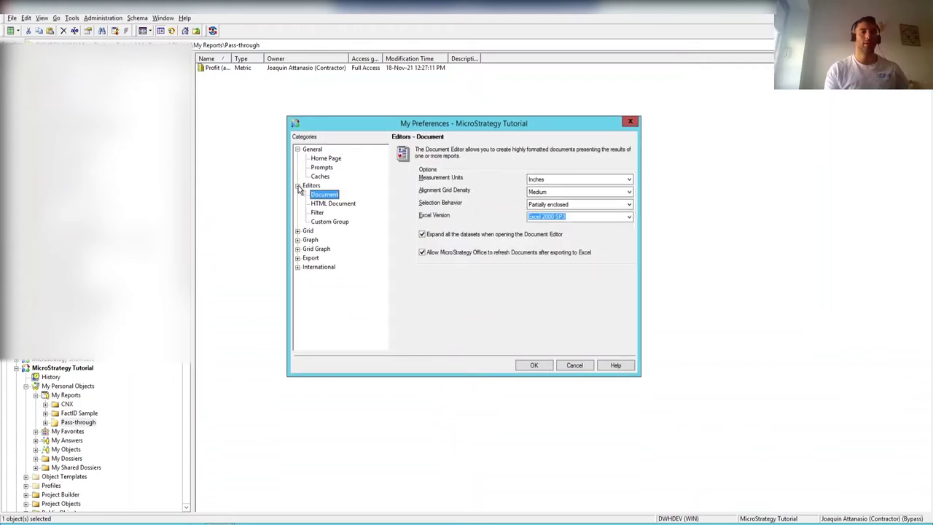
click(316, 213)
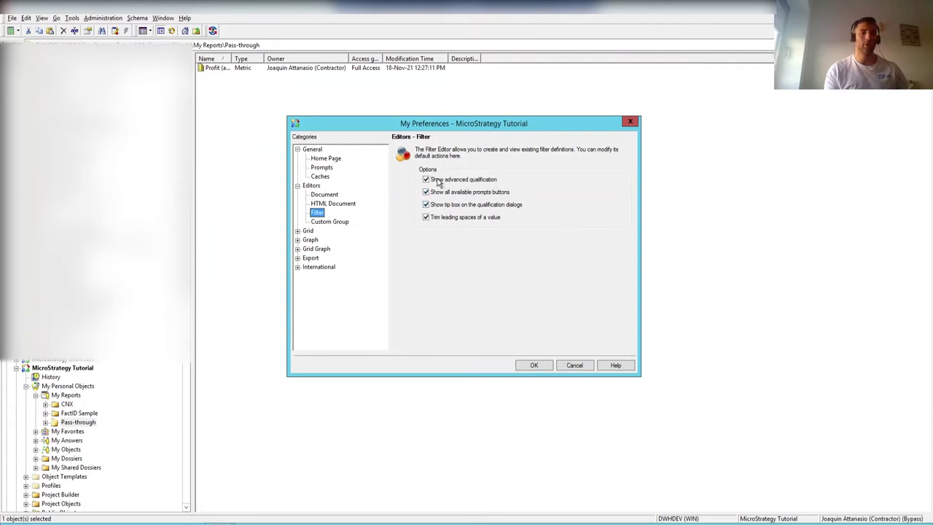
click(527, 371)
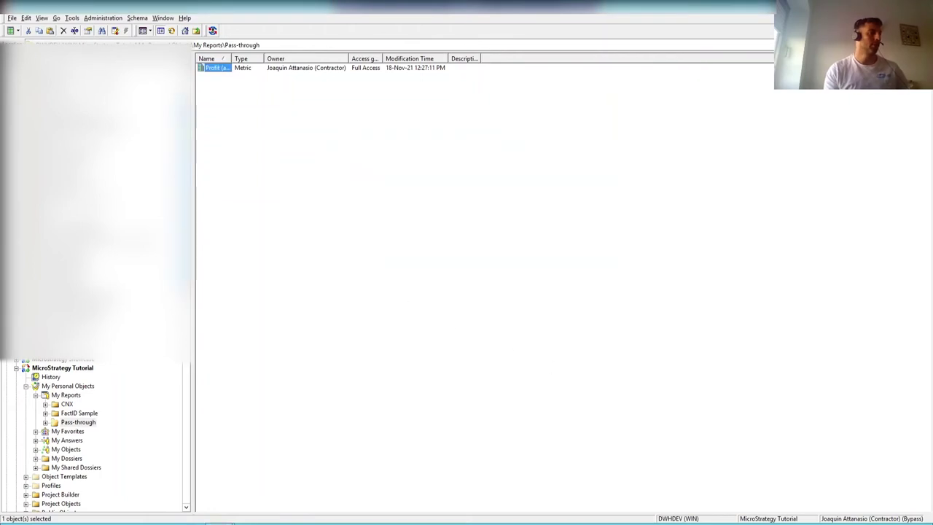
Create a new filter in the Pass-through folder and add an advanced qualification to its definition
click(220, 523)
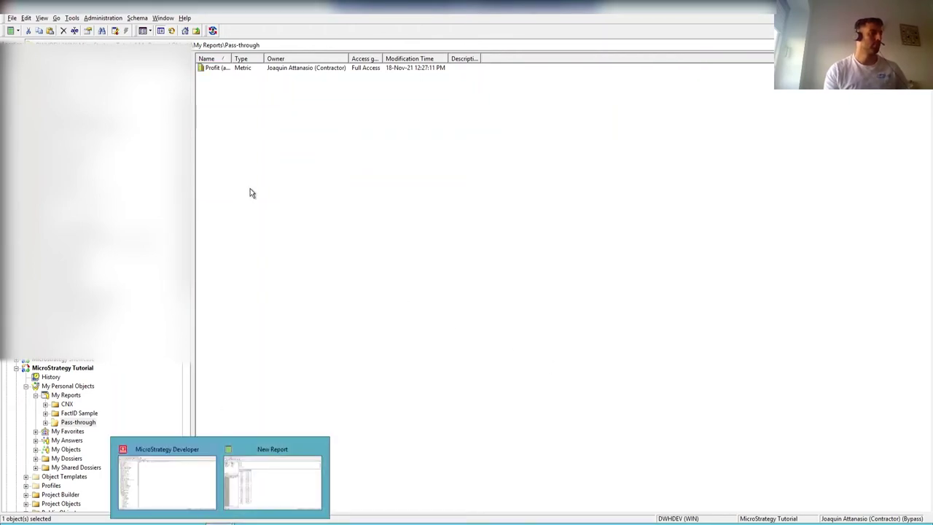
click(16, 31)
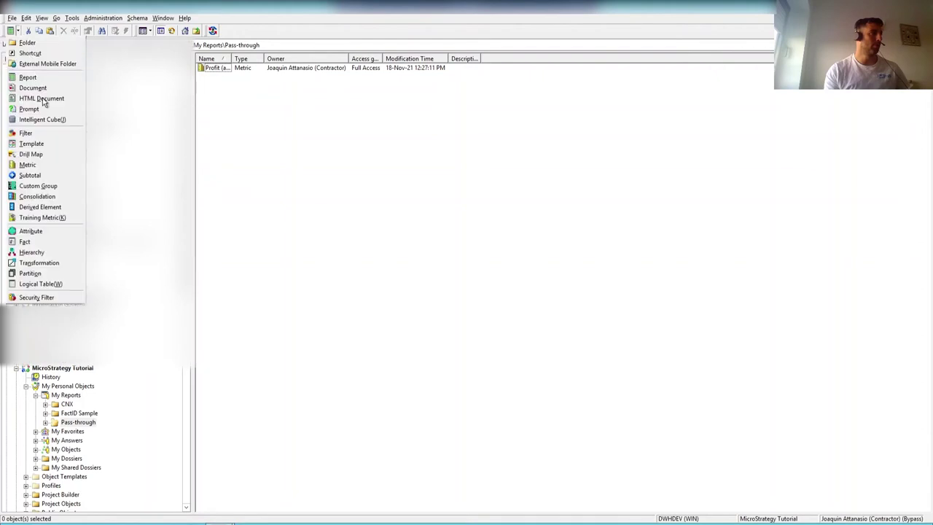
click(29, 132)
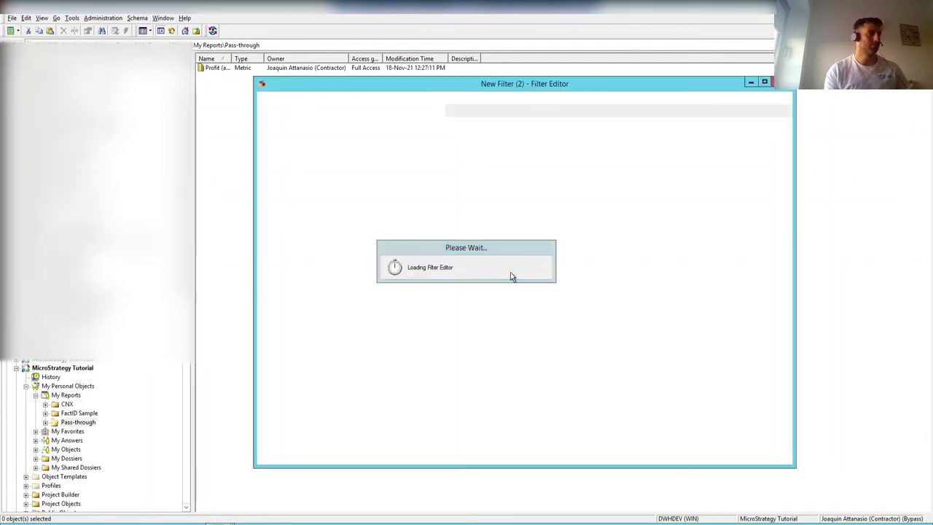
double_click(505, 137)
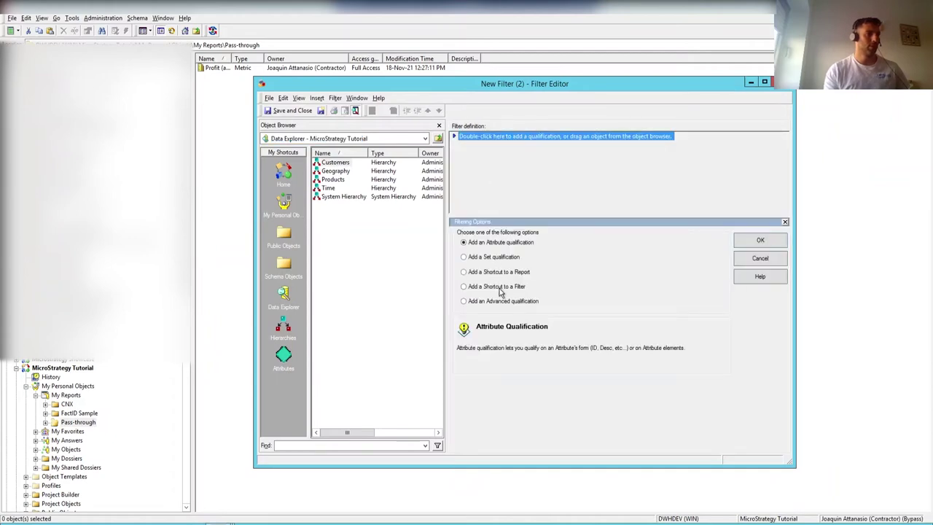
click(470, 301)
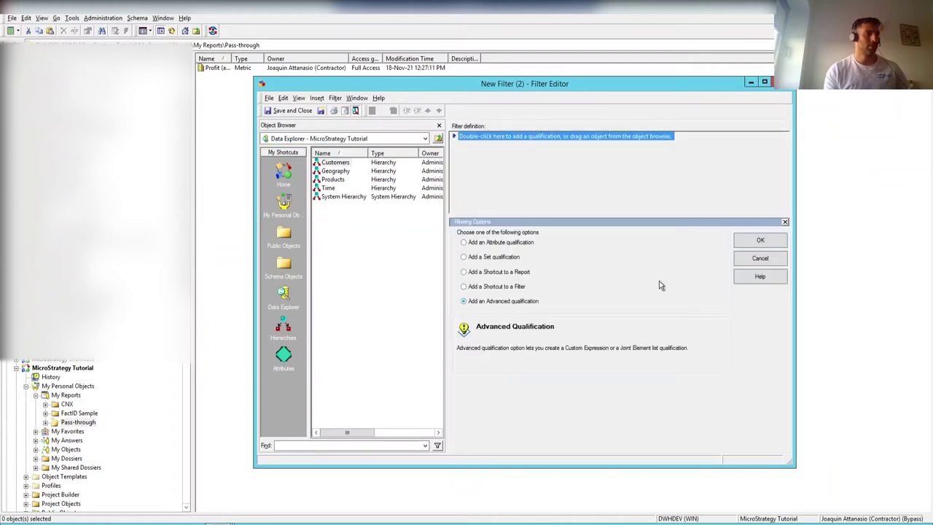
click(761, 242)
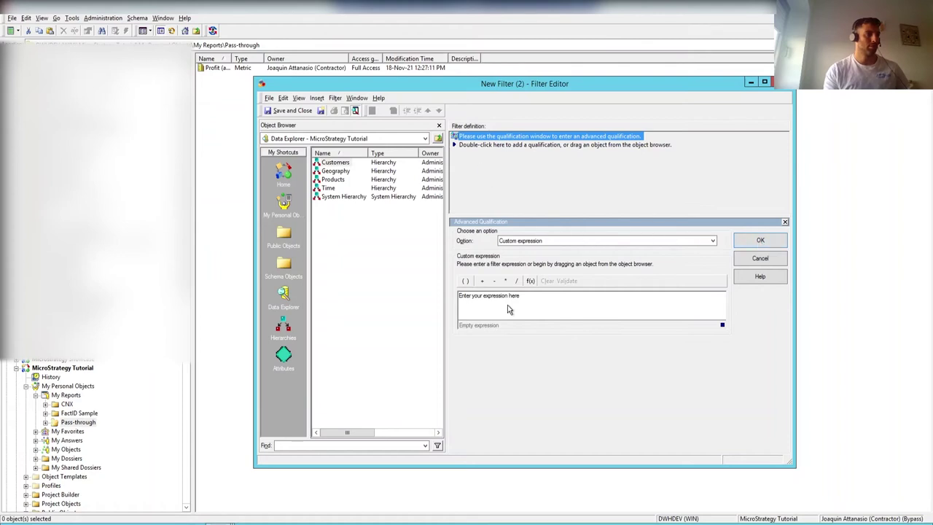
Begin the filter's custom expression with ApplyComparison ("#0 like 2011", including the quotes and the trailing comma
click(531, 301)
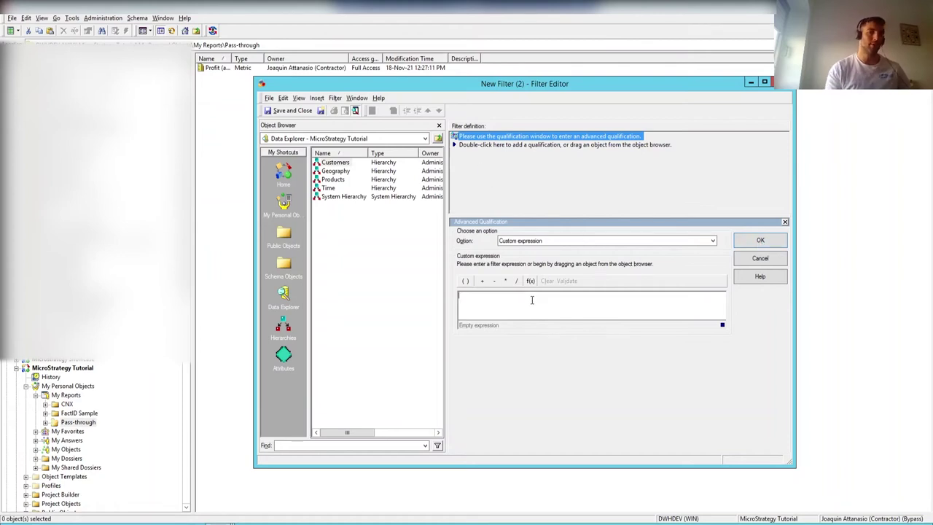
text(Appl)
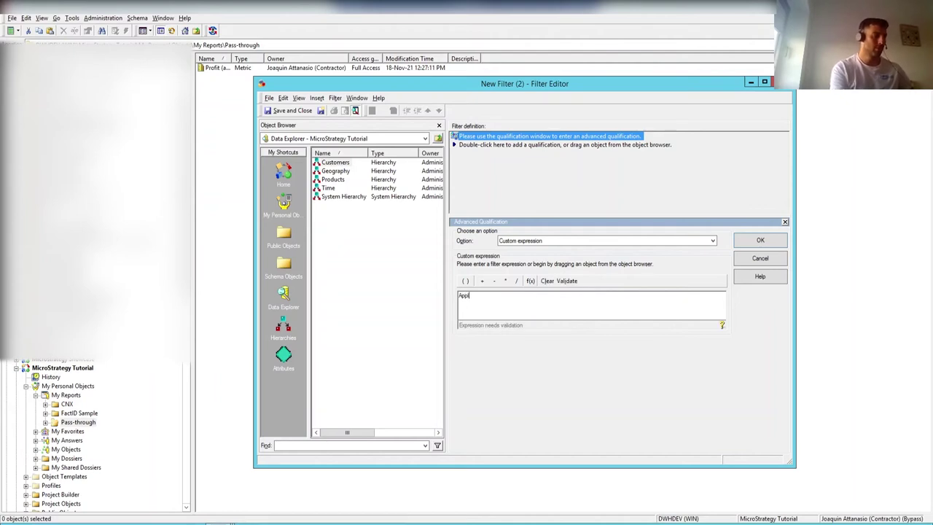
text(yCompa)
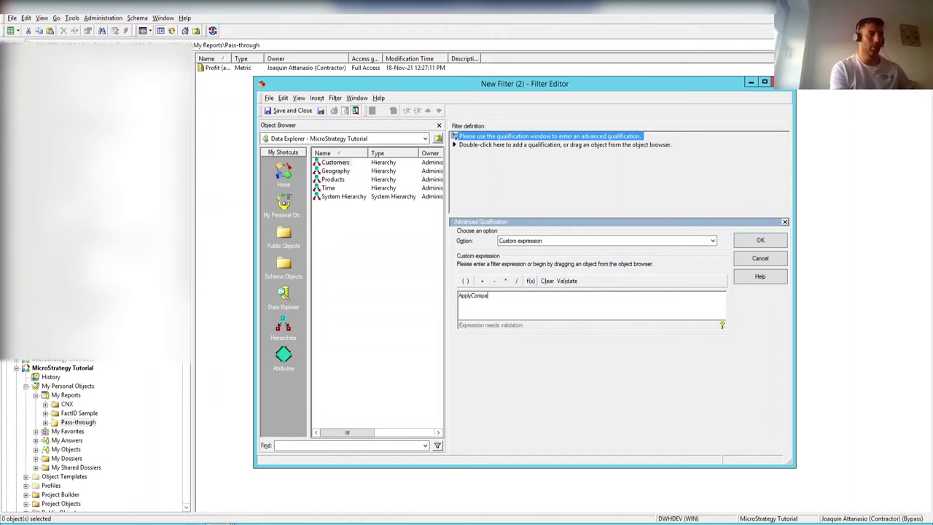
text(rison("#0)
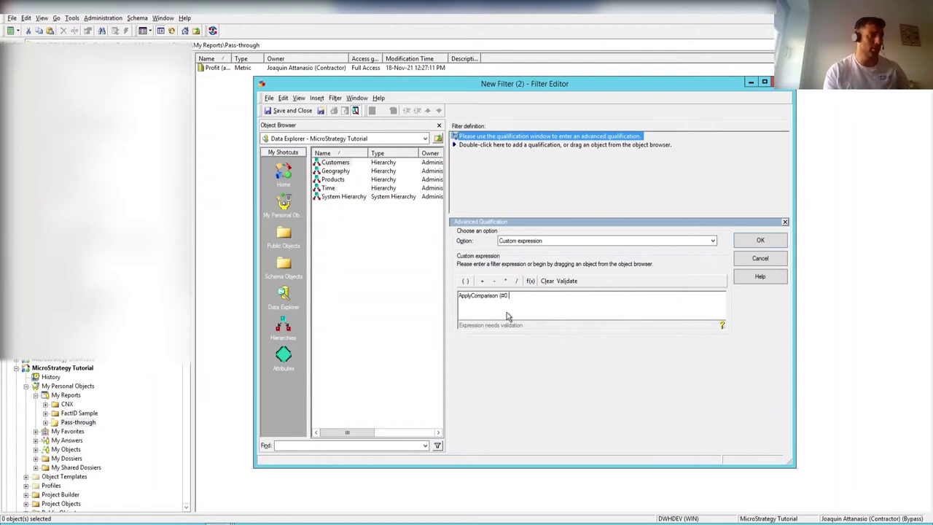
text(like)
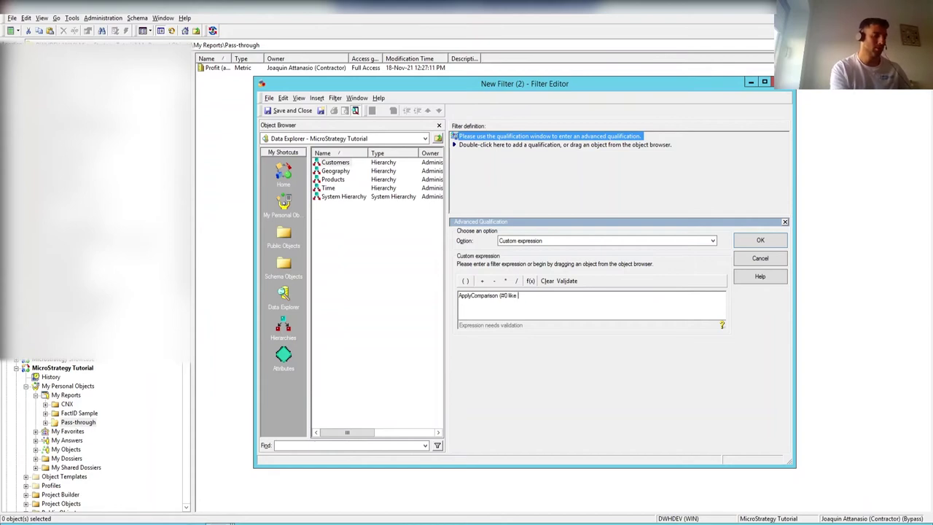
text( '2)
key(BackSpace)
text(2011)
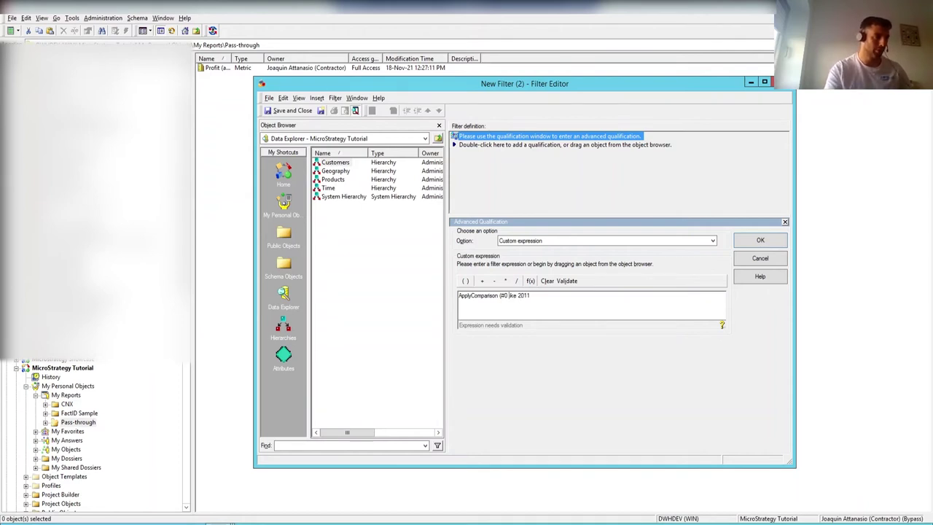
key(Left)
key(Left)
key(Left)
text(")
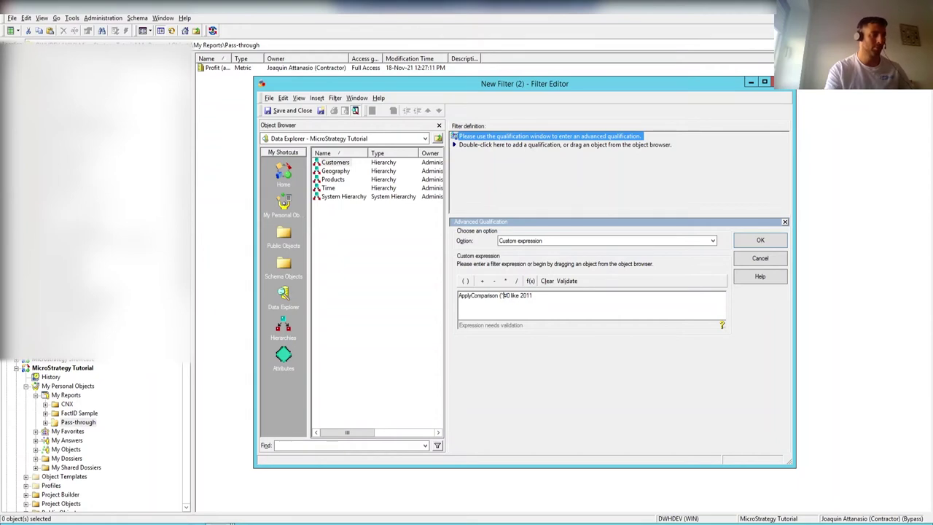
text(")
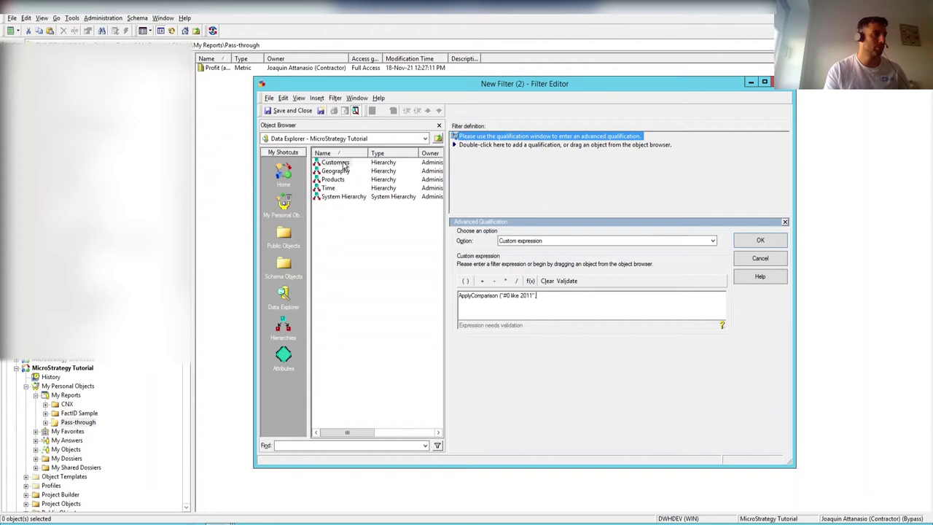
Complete the expression with the Year attribute from the Time hierarchy as Year@ID), and validate it
double_click(328, 188)
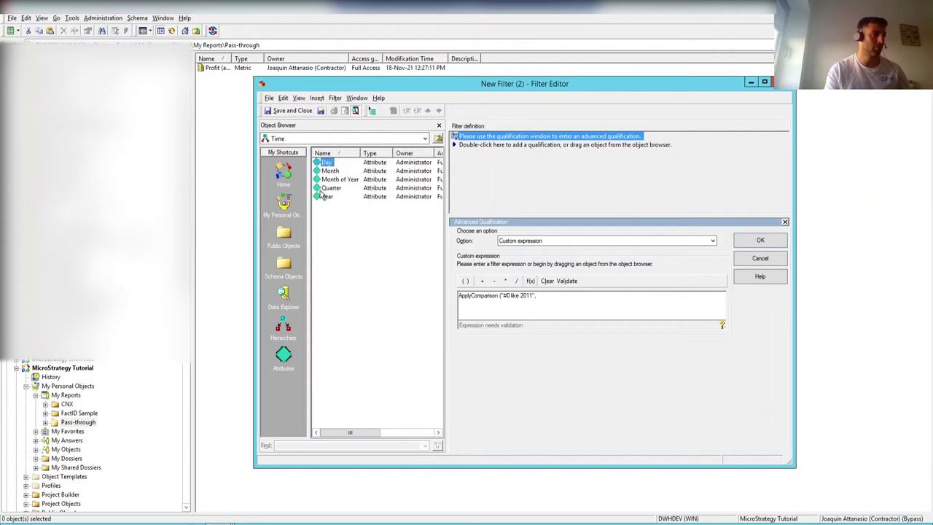
drag(326, 197, 547, 298)
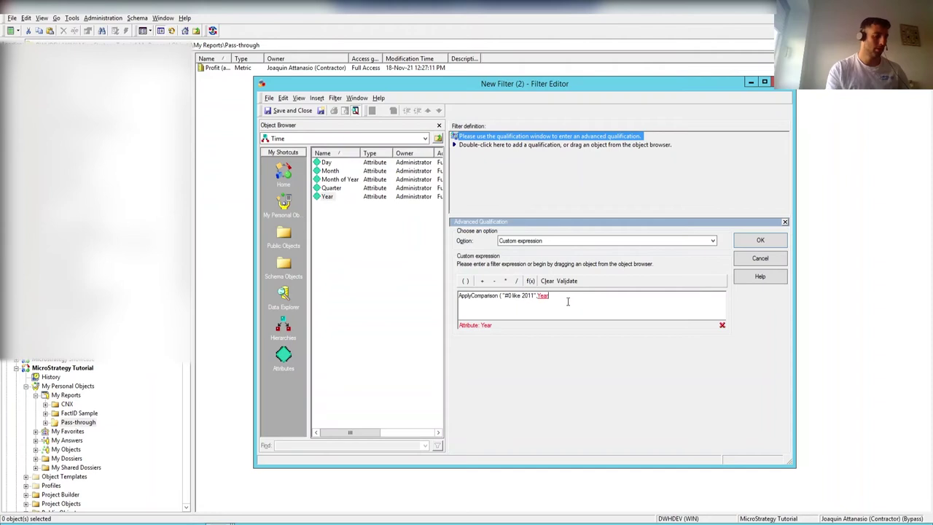
text(@)
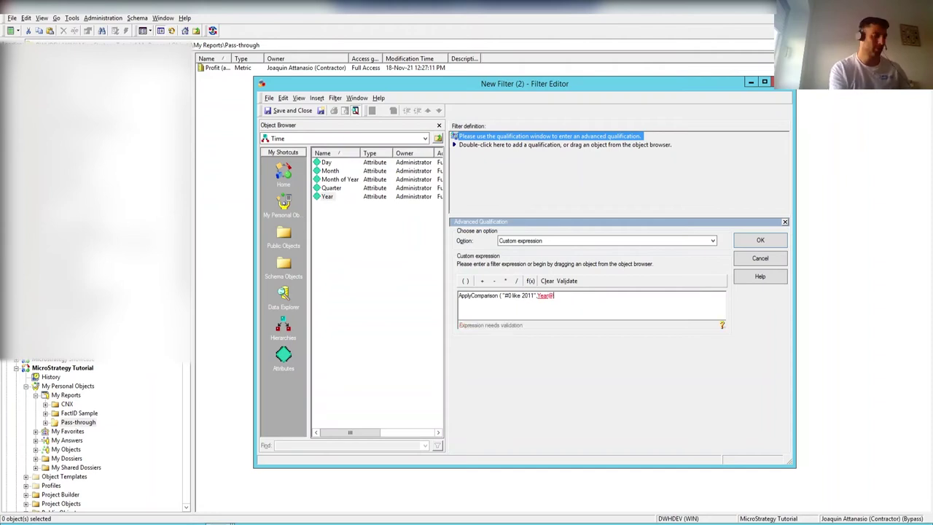
text(ID)
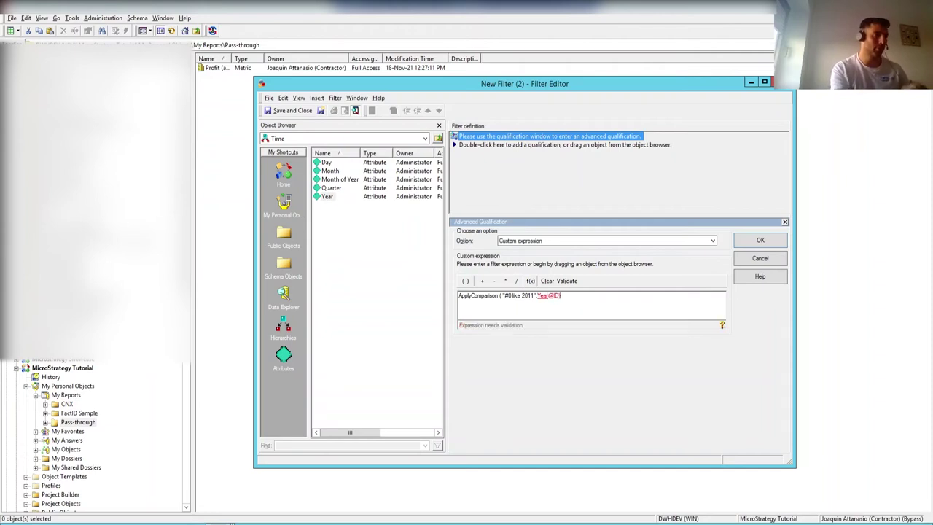
click(572, 281)
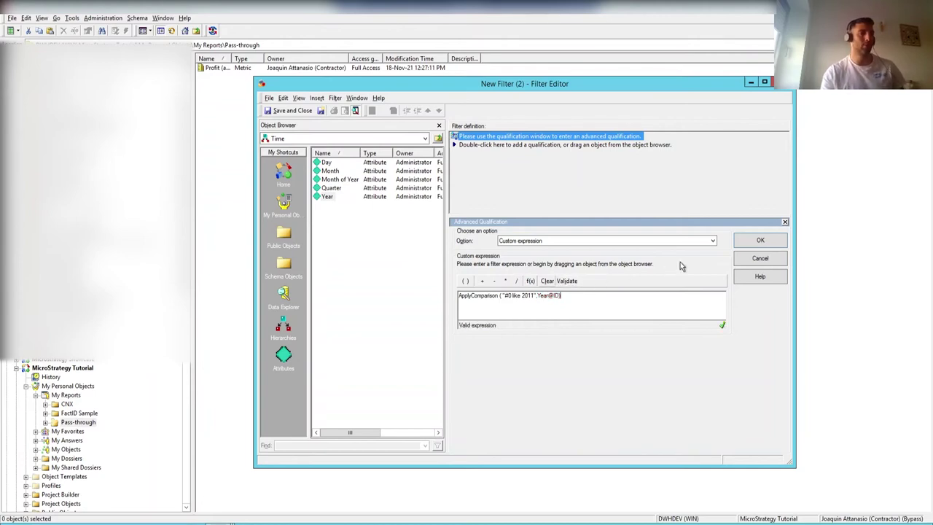
Accept the ApplyComparison qualification and save the filter as "Year 2011" in the Pass-through folder
click(760, 241)
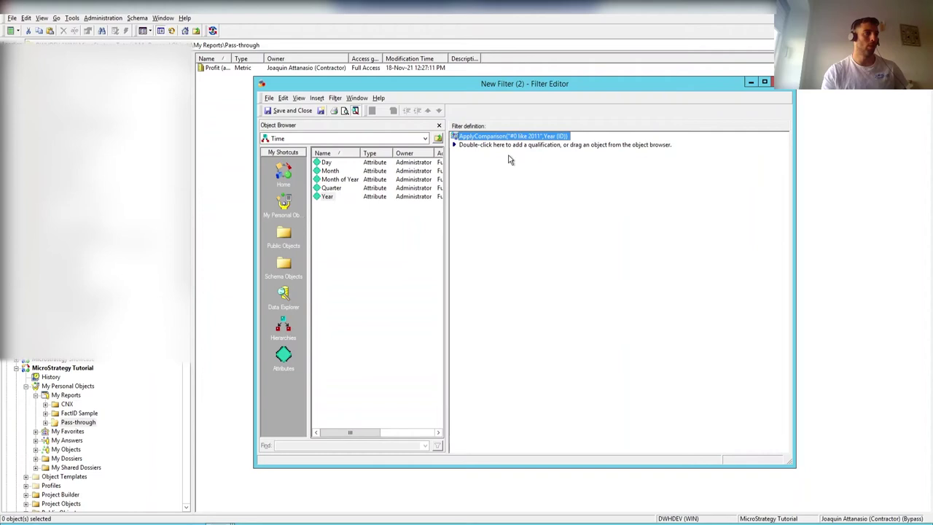
click(291, 110)
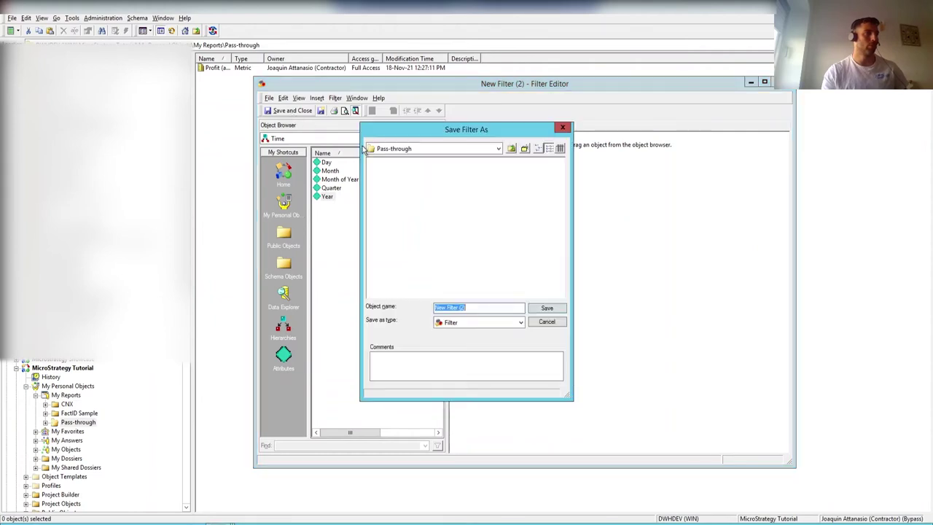
text(Y)
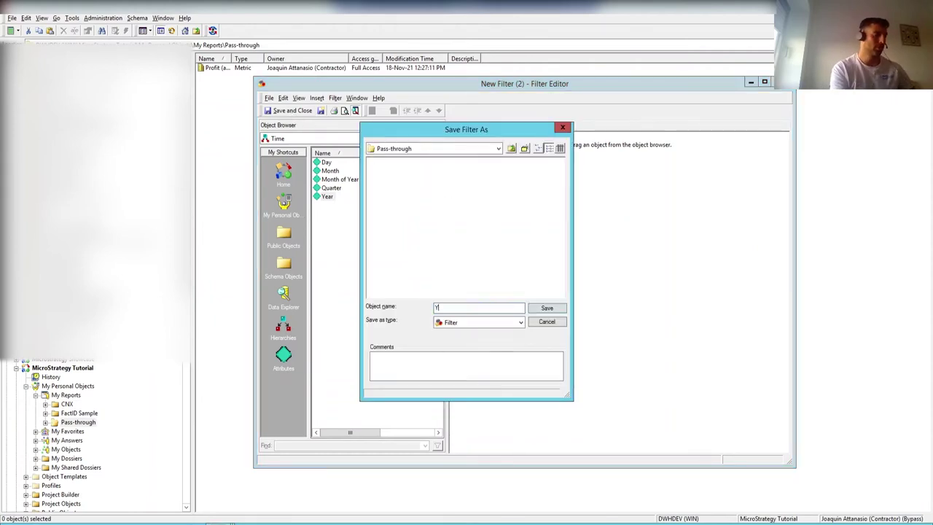
text(ear 2011)
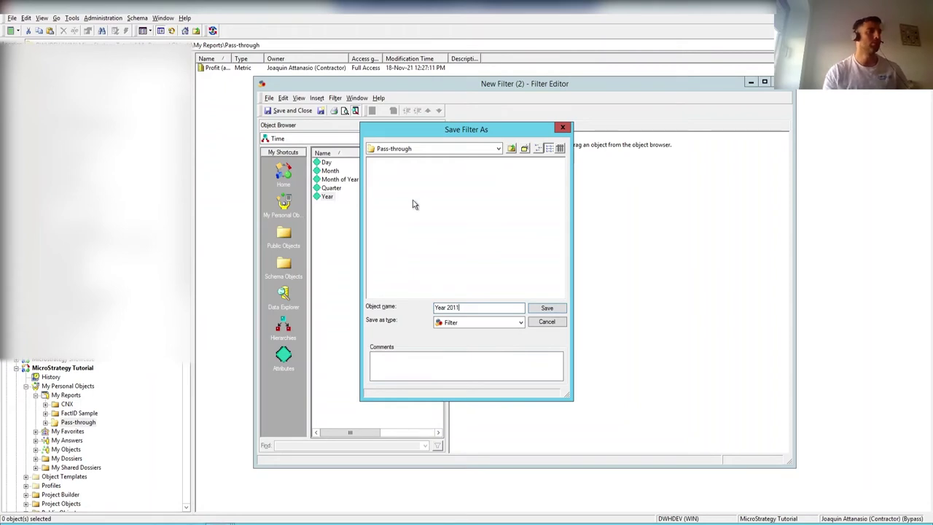
click(554, 312)
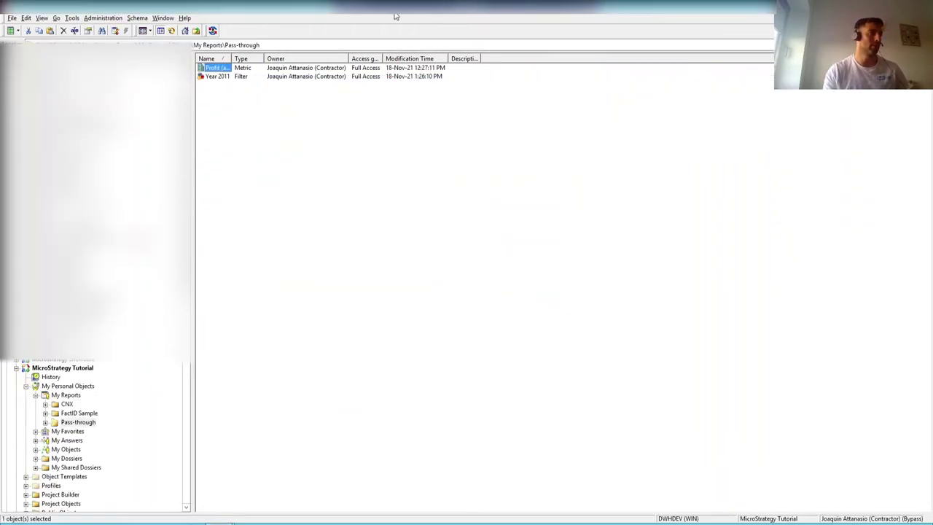
Switch to the open report, reload the Pass-through folder in its object browser, and apply the Year 2011 filter to the grid
mouse_move(221, 523)
click(273, 476)
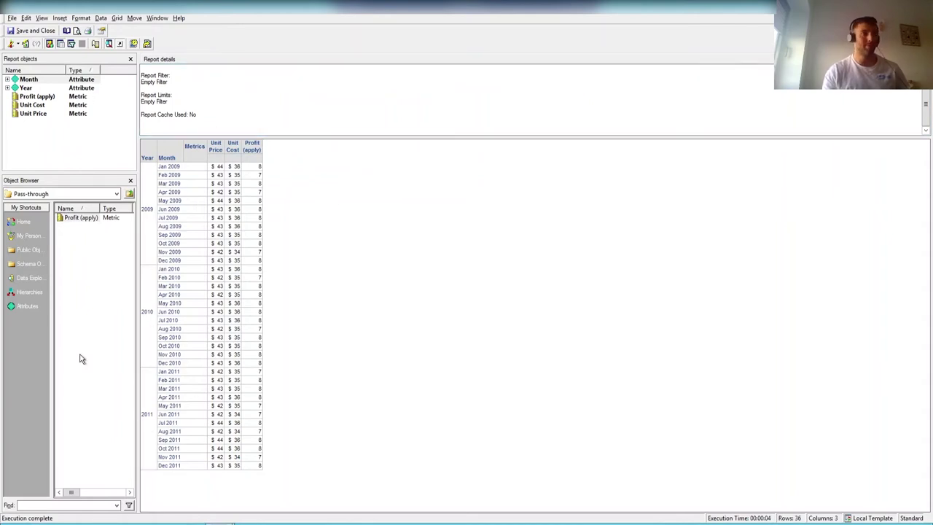
click(69, 218)
click(129, 195)
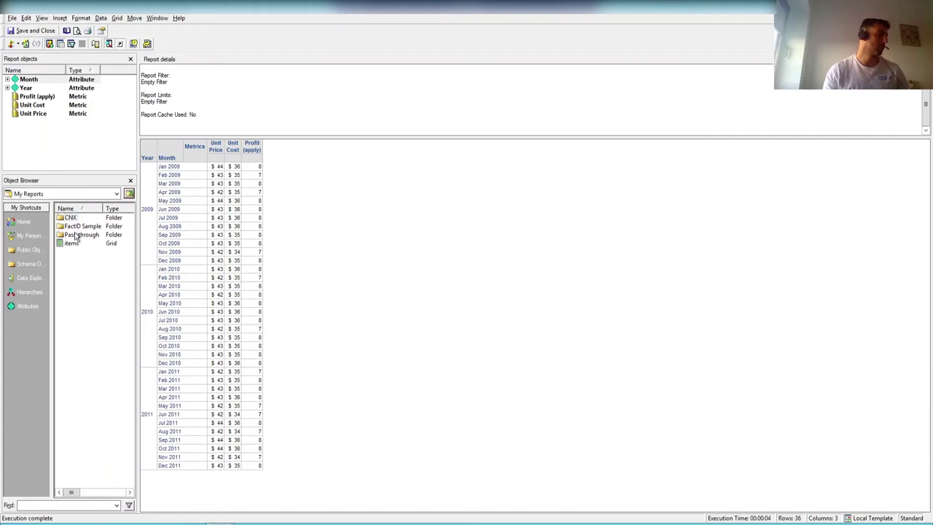
double_click(80, 235)
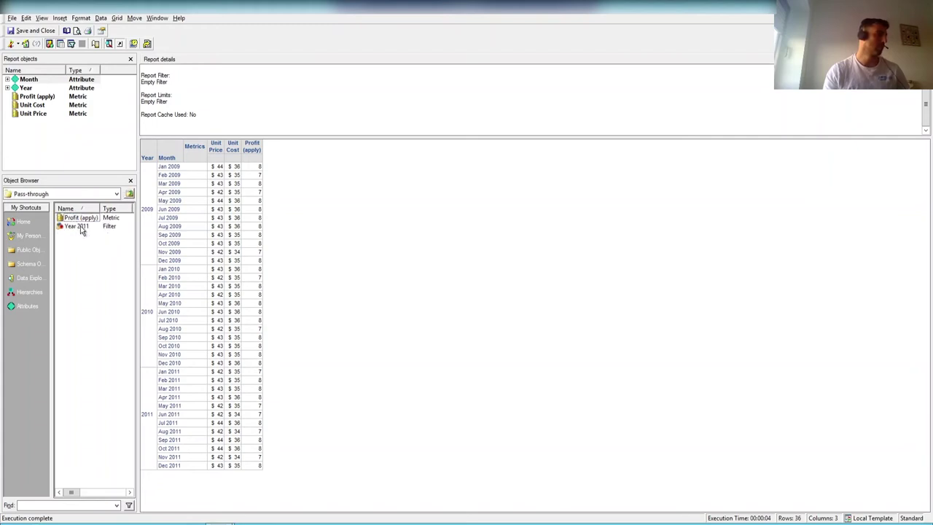
drag(79, 230, 328, 199)
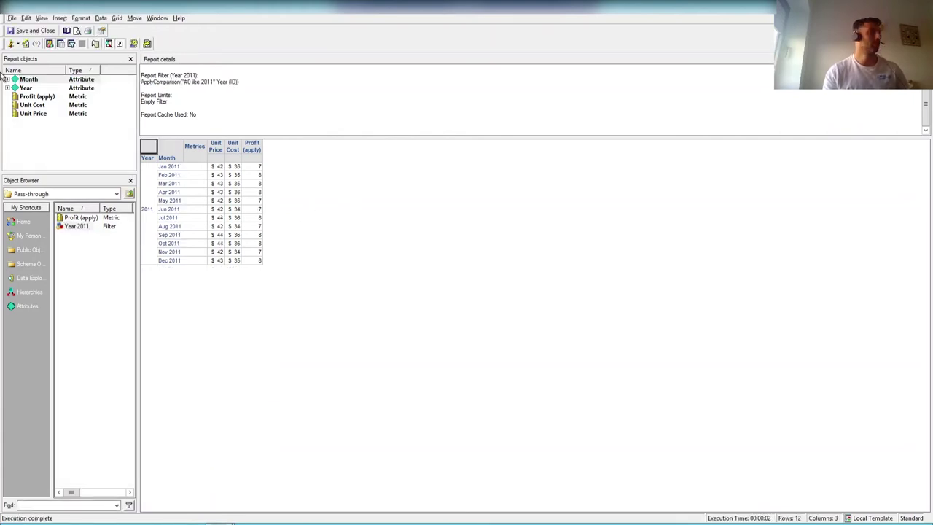
Examine the filter's YEAR_ID condition in the report's SQL view, and return to Design view
click(16, 44)
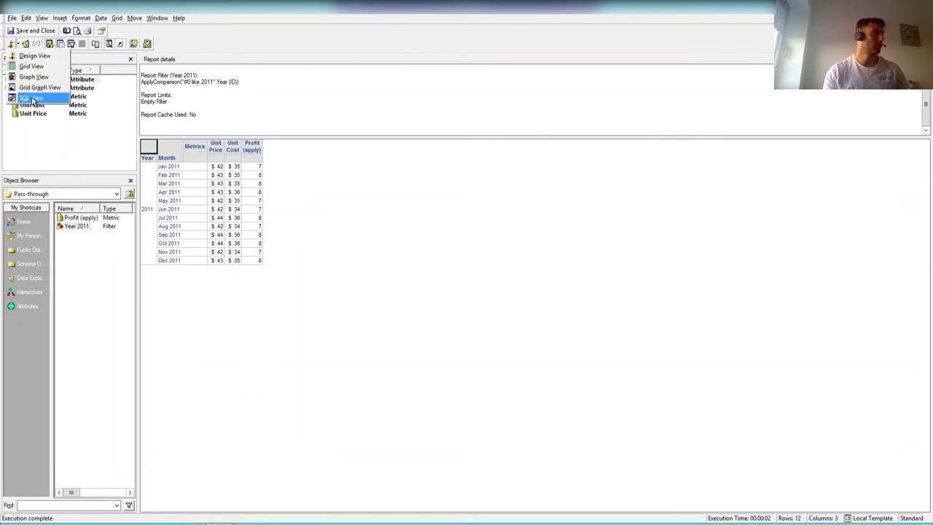
click(32, 100)
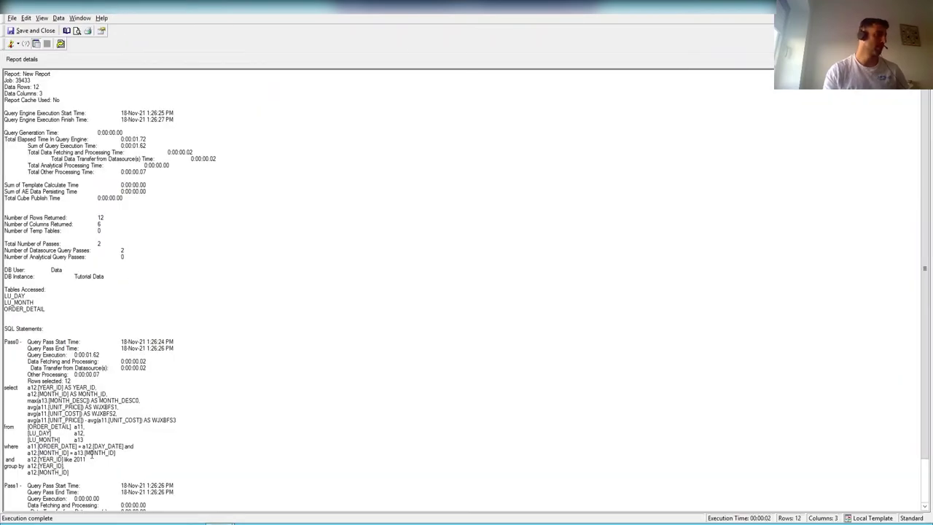
drag(86, 460, 4, 460)
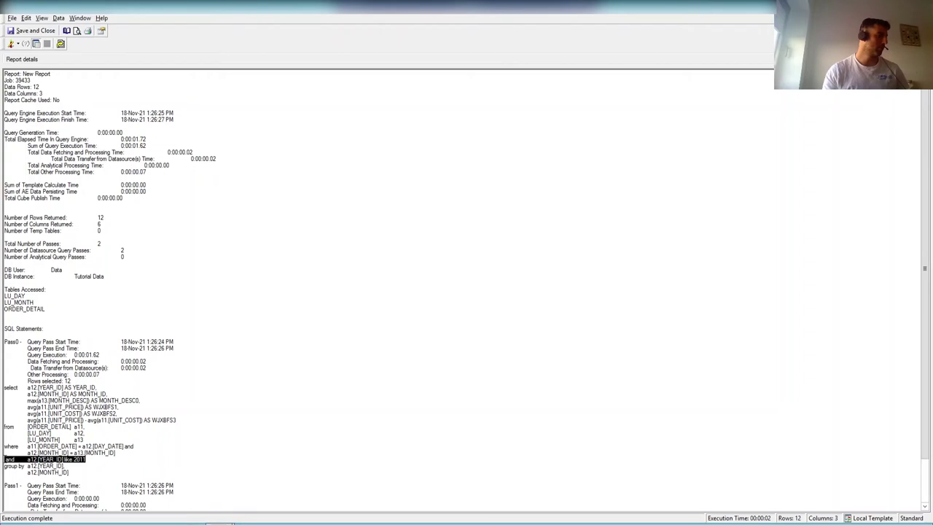
drag(65, 460, 86, 460)
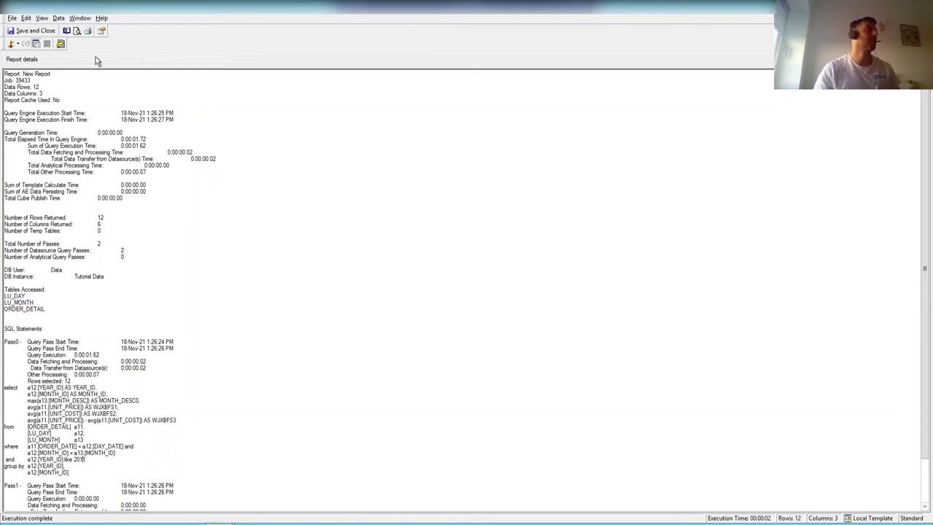
click(10, 44)
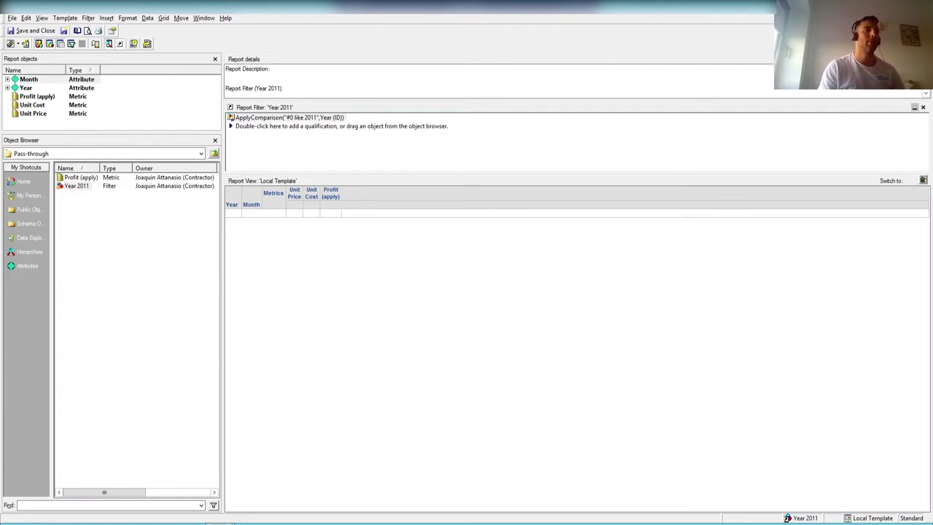
Go back to the Pass-through folder and start a new value prompt of the numeric type
key(alt+Tab)
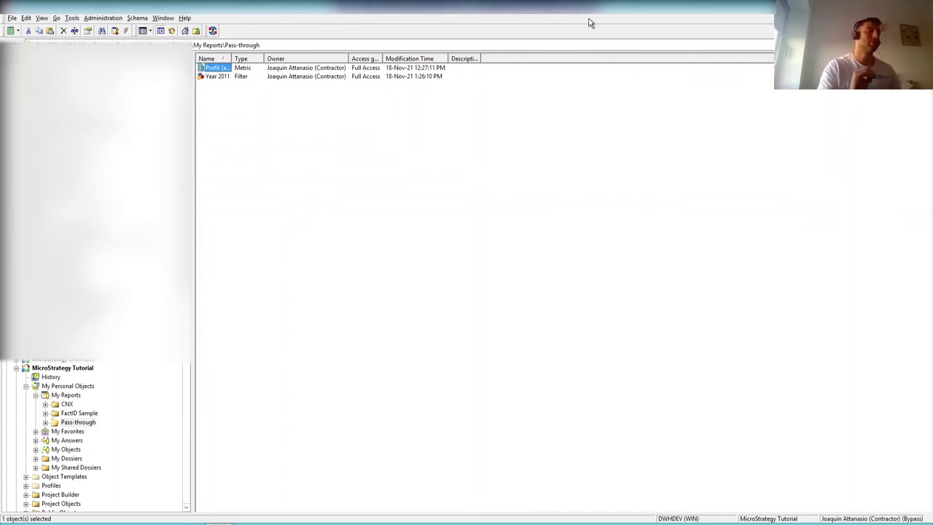
click(18, 31)
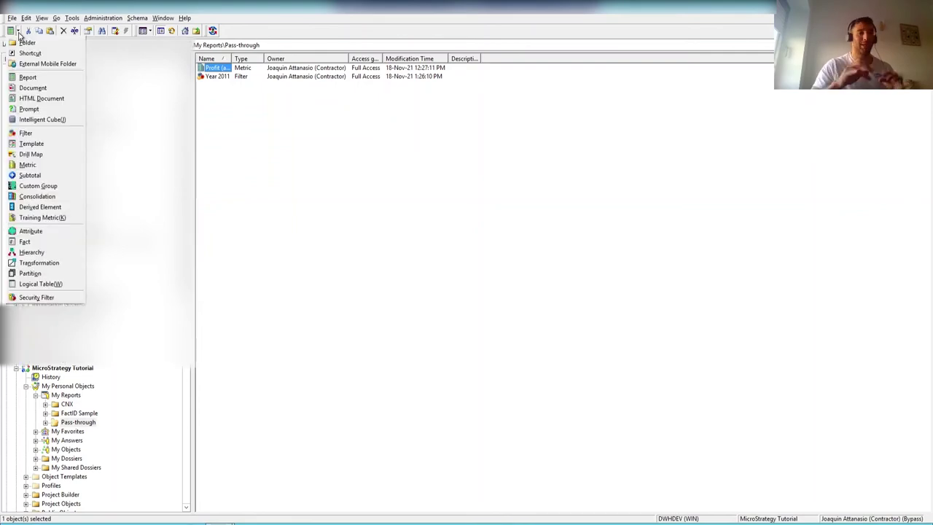
click(29, 108)
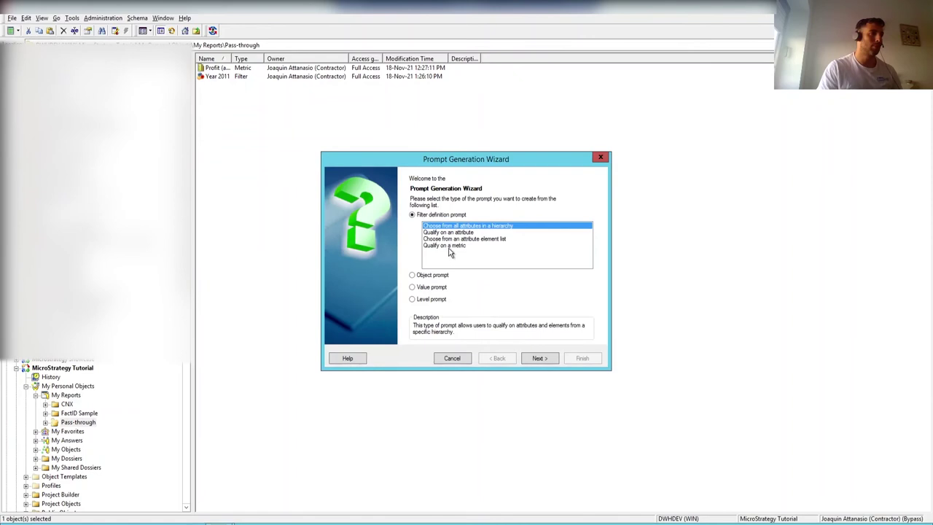
click(431, 288)
click(536, 359)
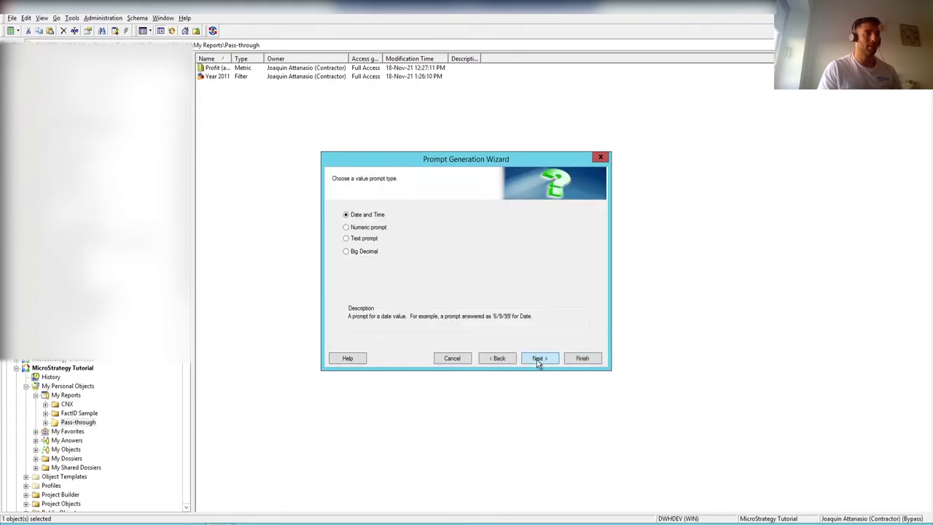
click(379, 229)
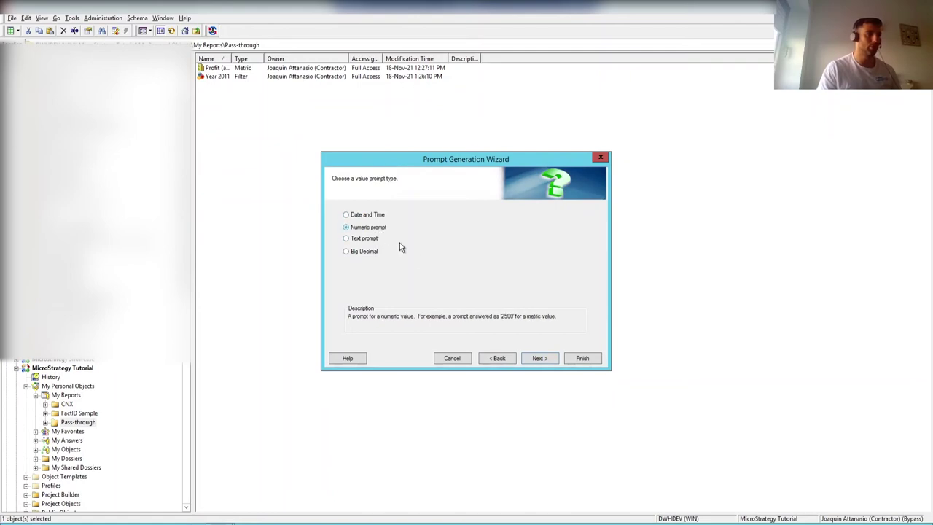
click(538, 359)
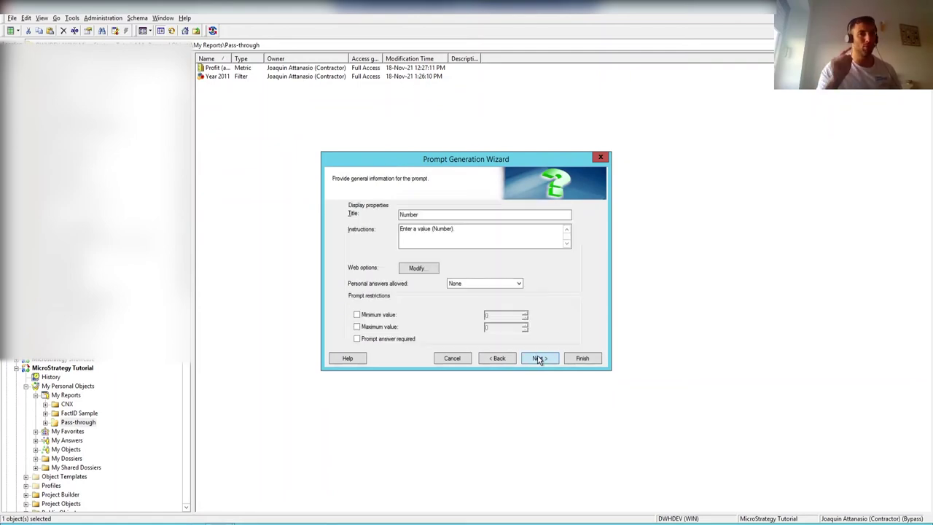
Title the numeric prompt "ingresar año" and continue to its default answer settings
drag(454, 216, 338, 194)
text(ingres)
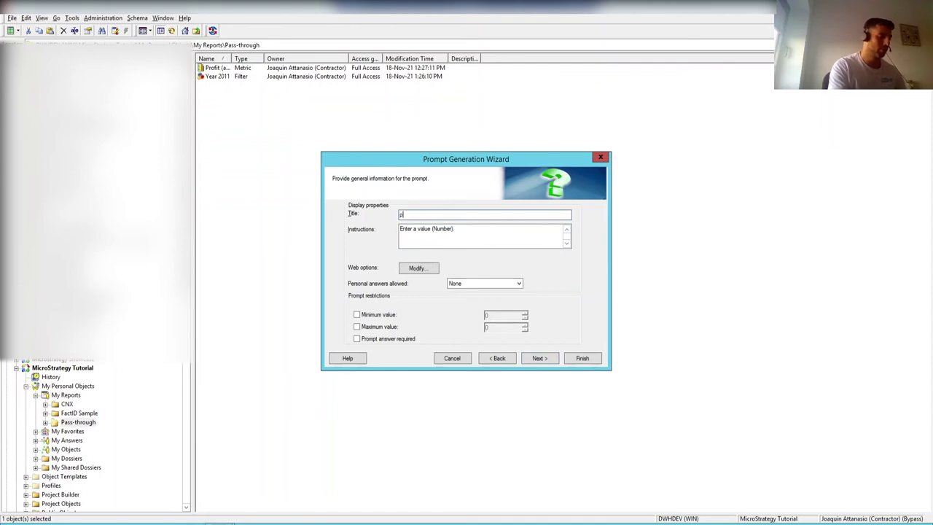
text(ar año)
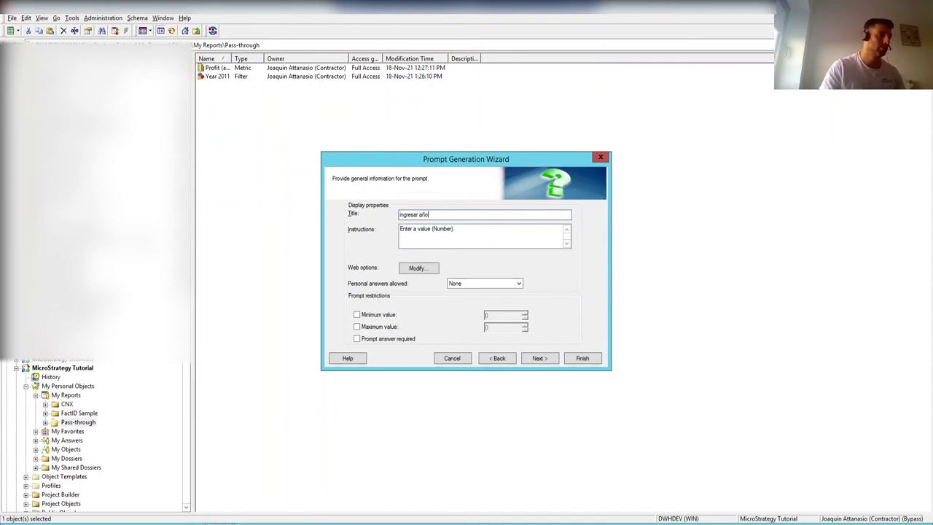
click(547, 358)
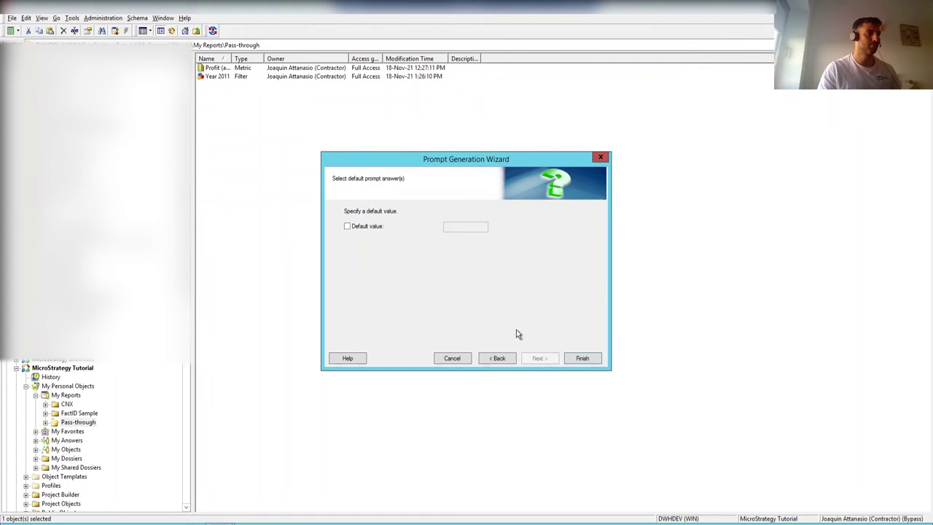
Finish the prompt without a default value and save it as "select_Year" in the Pass-through folder
click(596, 362)
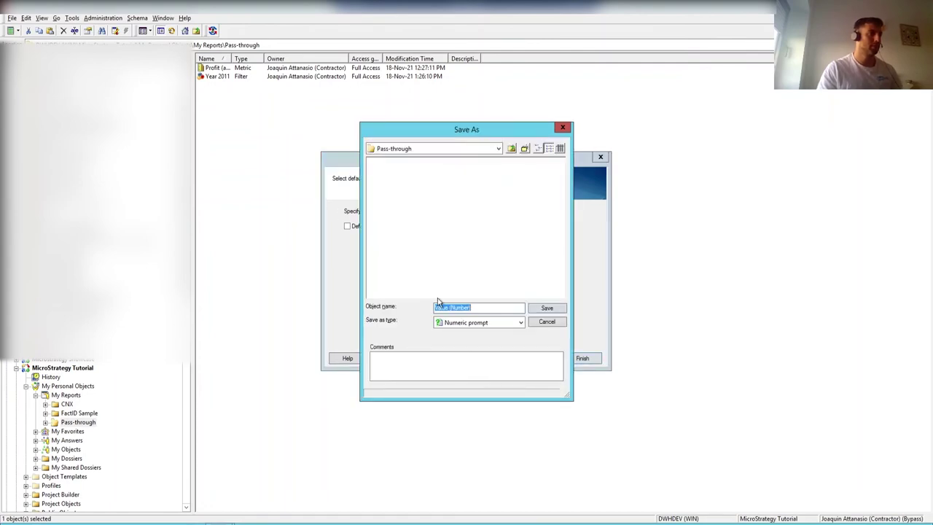
text(selec)
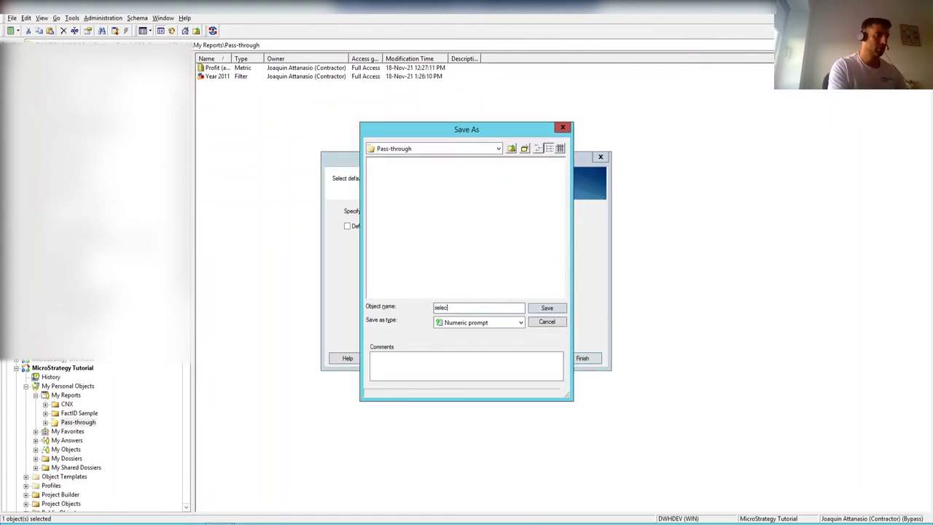
text(t_Year)
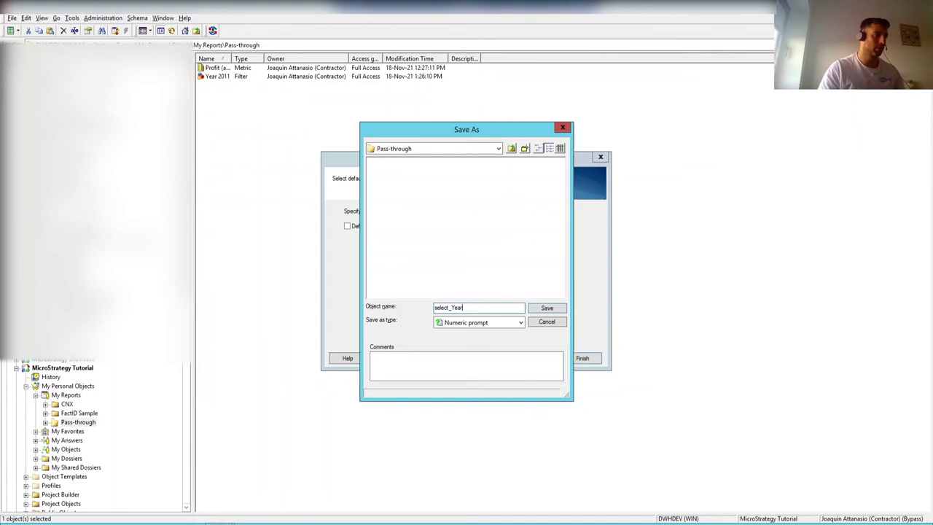
click(545, 309)
click(257, 117)
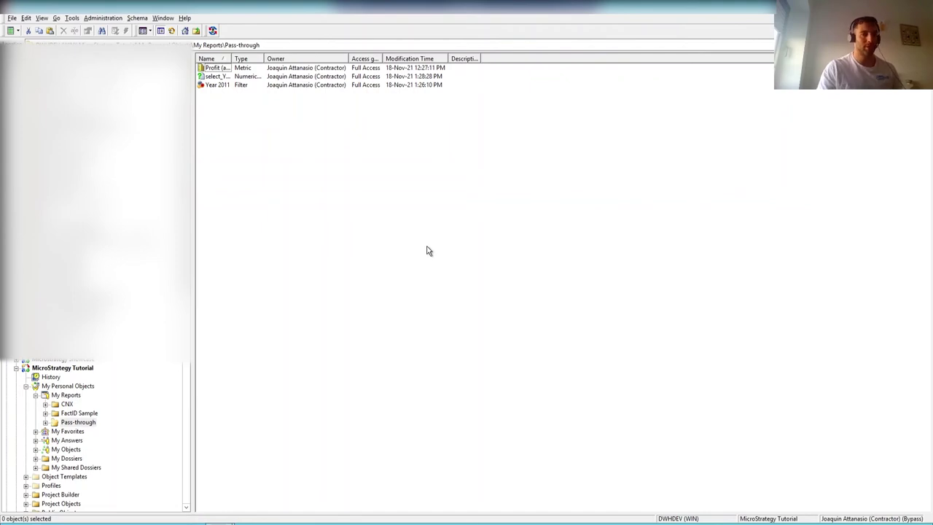
Create another filter in the Pass-through folder and add an advanced qualification to its definition
click(18, 32)
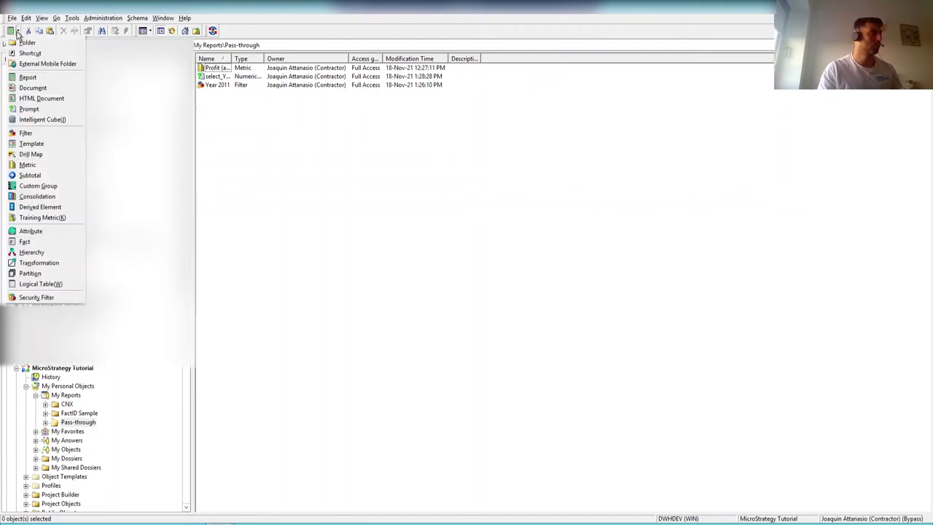
click(29, 133)
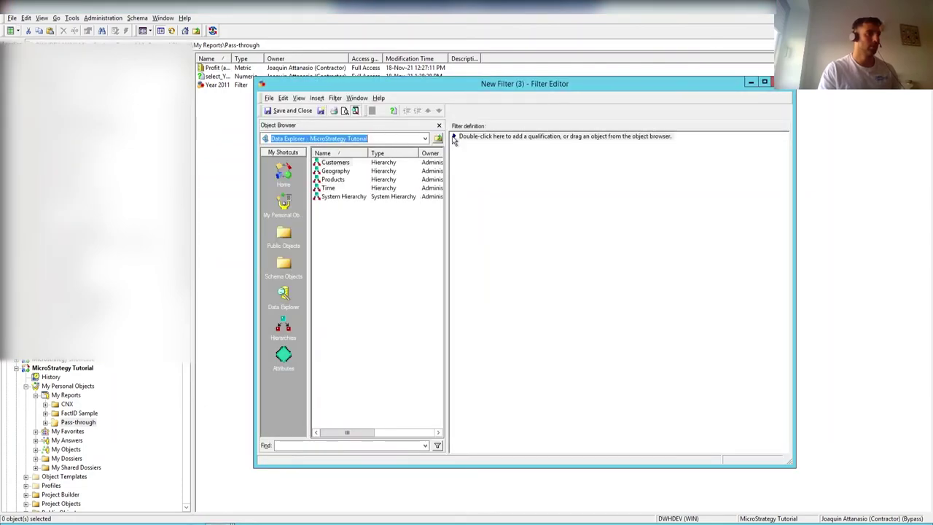
double_click(470, 136)
click(503, 301)
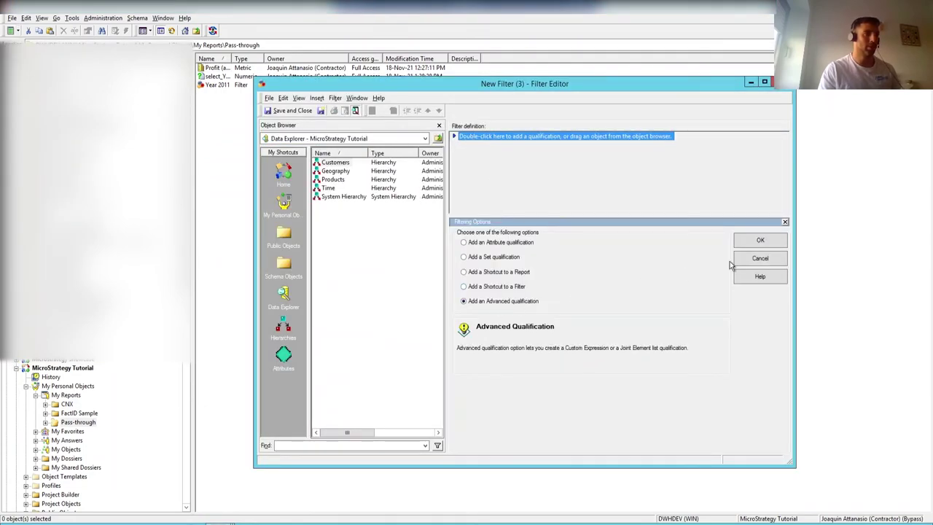
click(758, 240)
Begin the custom expression as ApplyComparison("#0 > #E1" in the filter's advanced qualification
text(ApplyComparis)
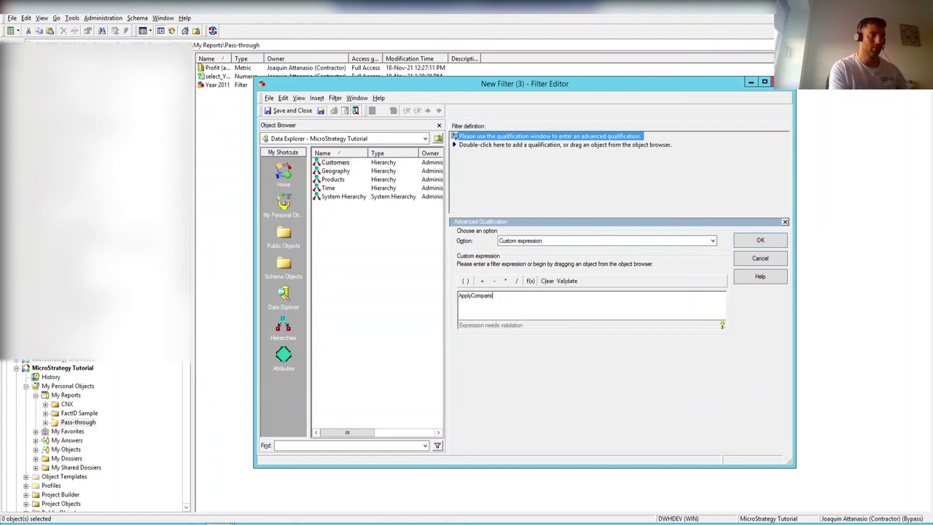
text(on(")
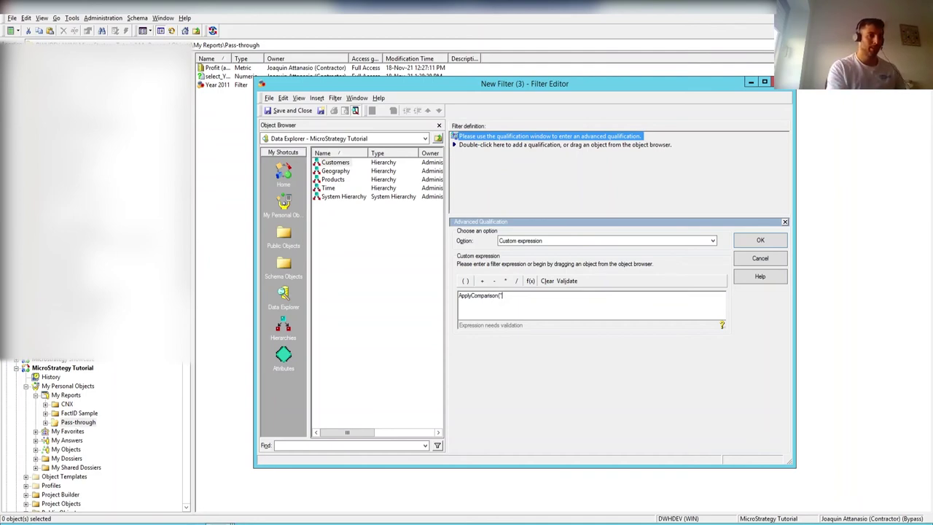
text(#)
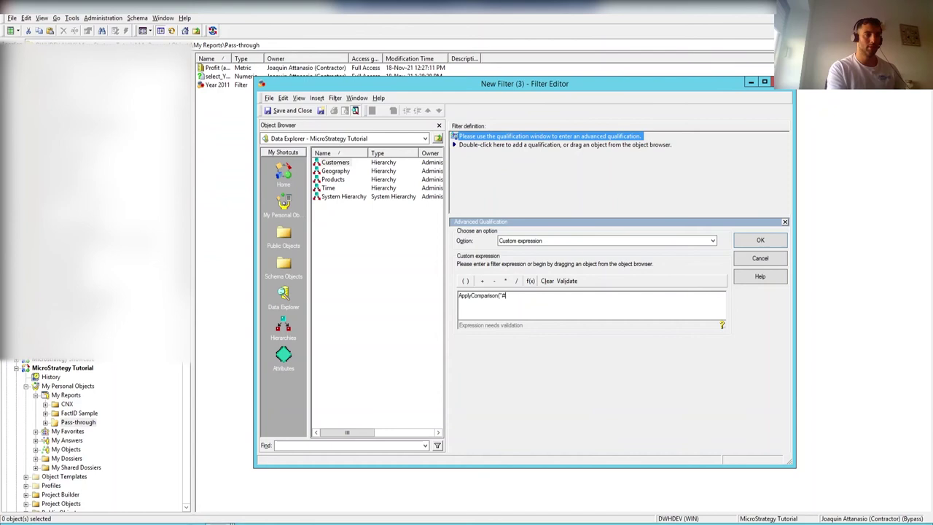
text(0)
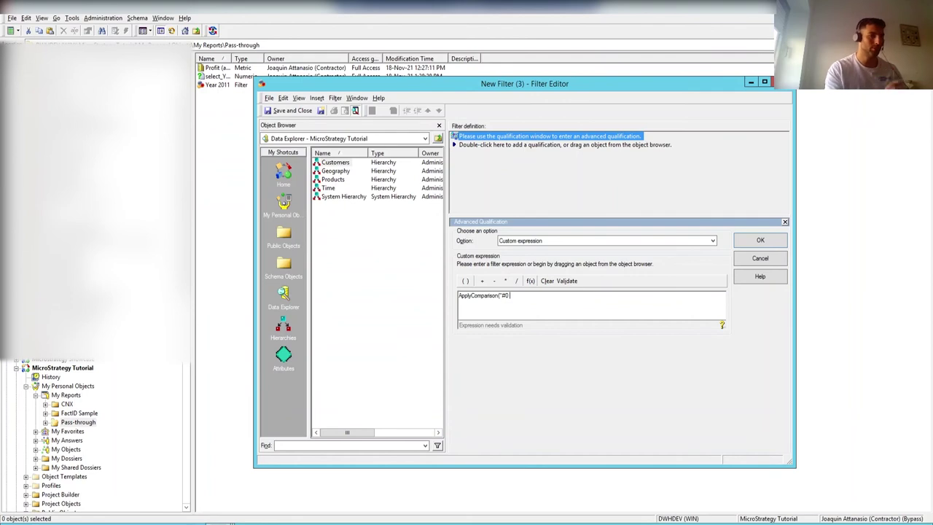
text( <)
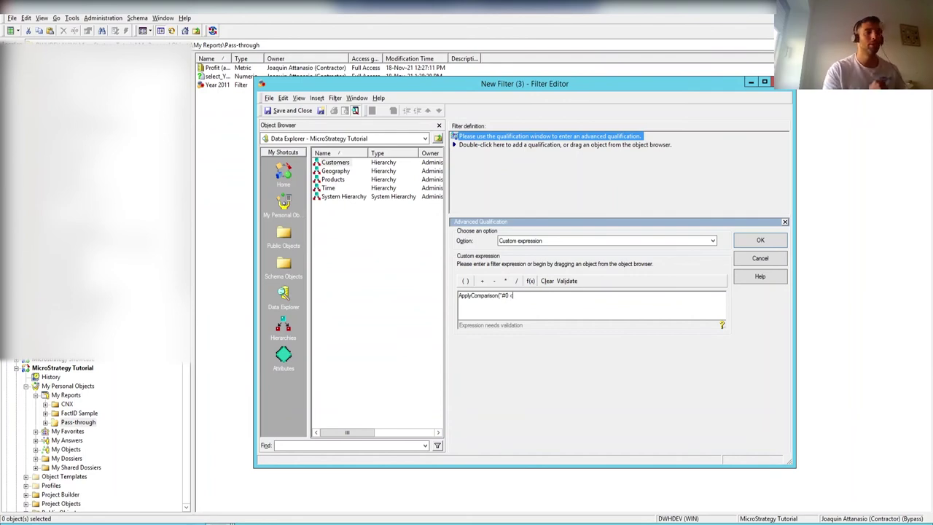
key(BackSpace)
text(>)
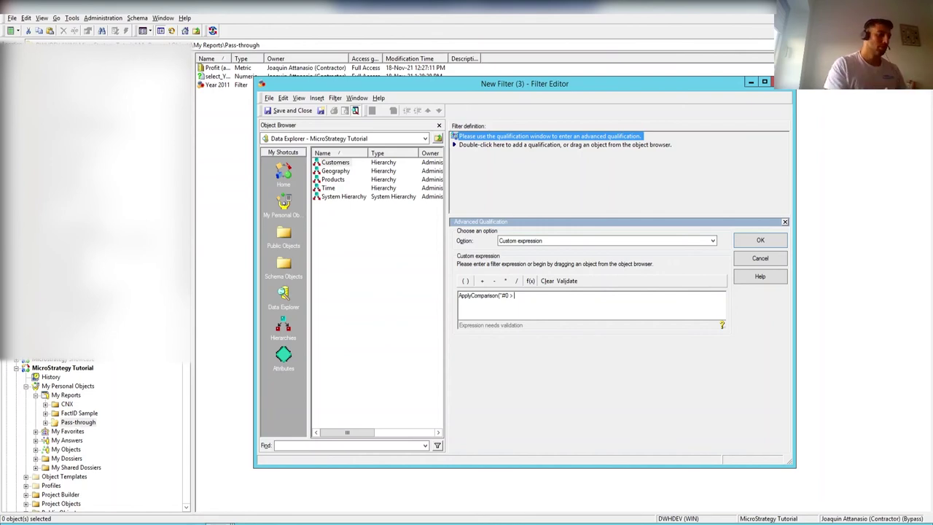
text(#)
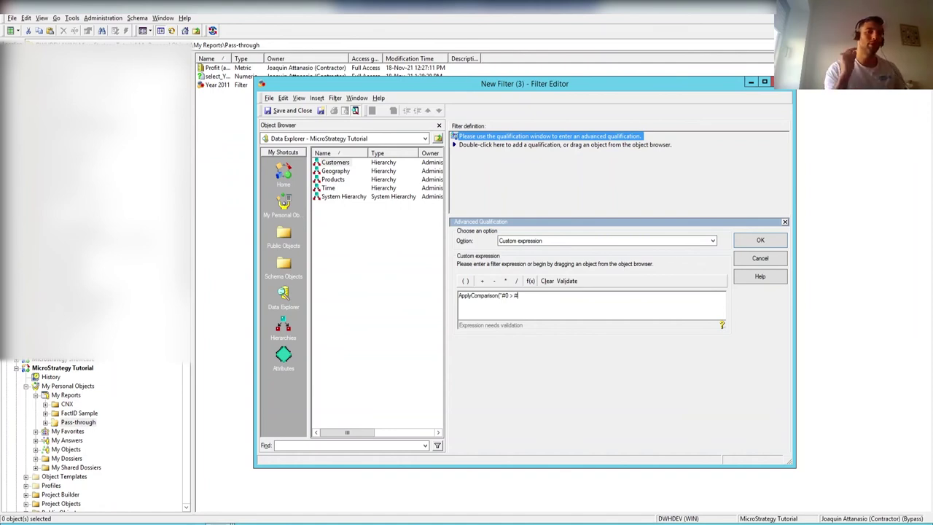
text(1)
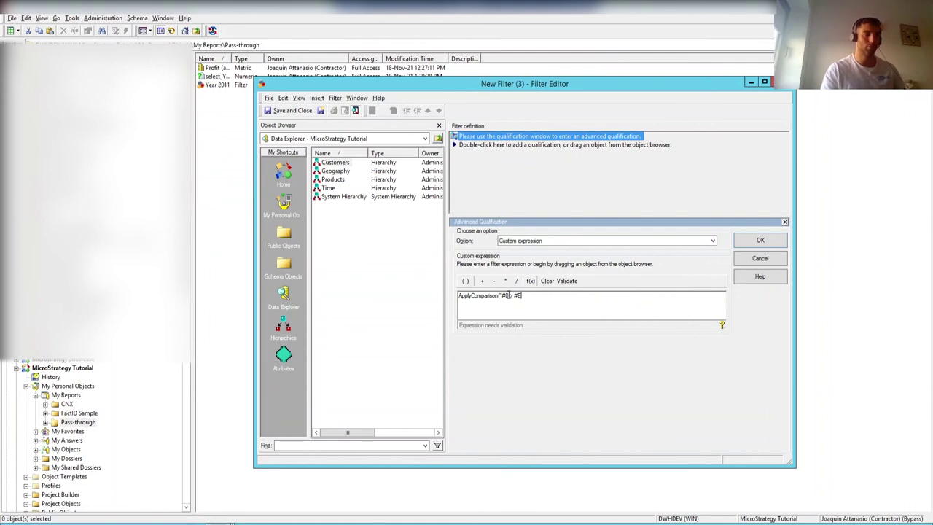
text("#0 > #E1)
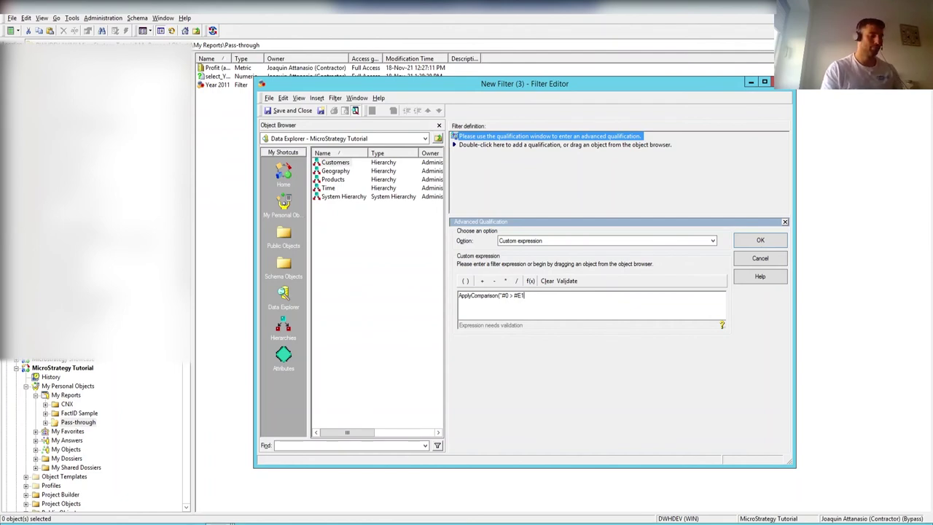
text(")
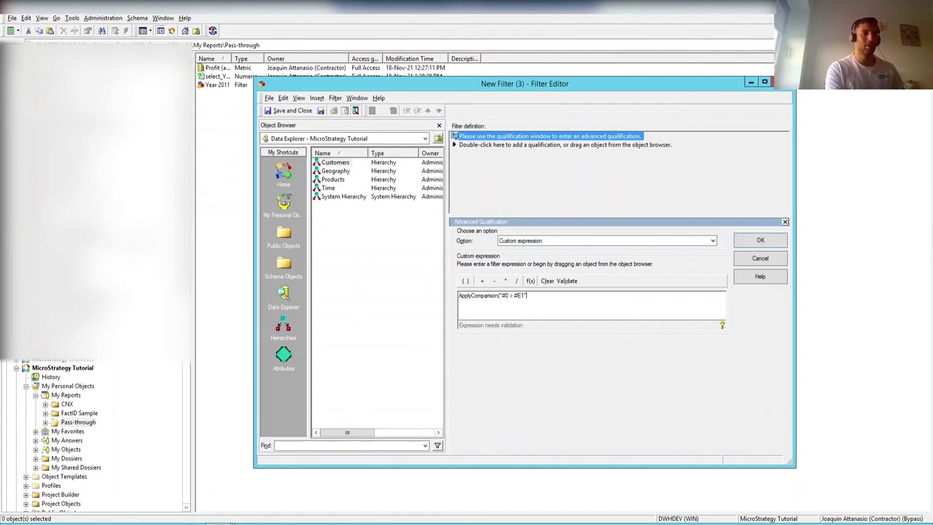
Complete the ApplyComparison expression with Year@ID and the select_Year prompt from the Pass-through folder as its arguments
text(,)
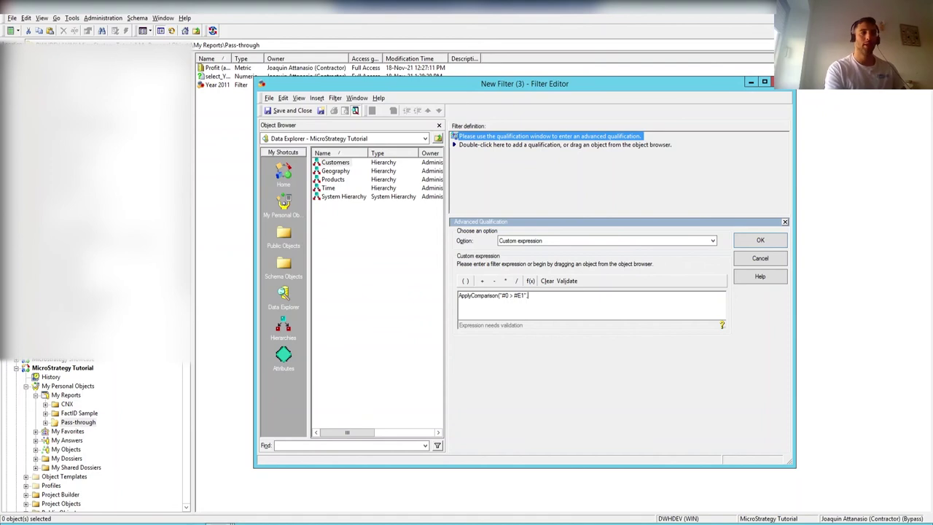
text(Year@ID)
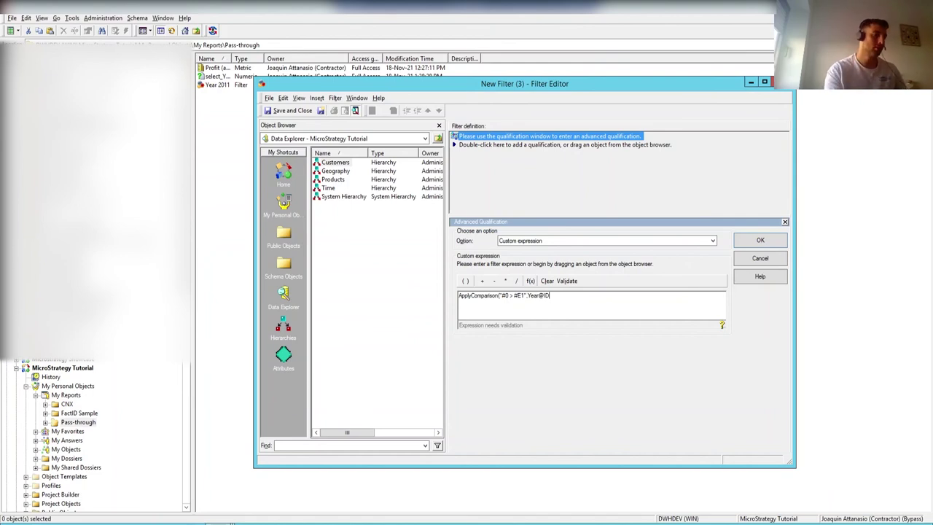
text(,)
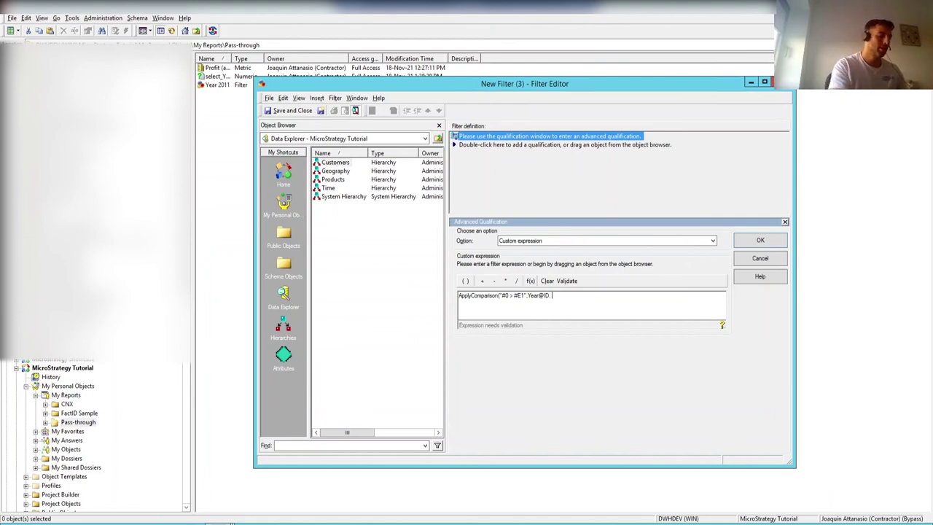
click(292, 206)
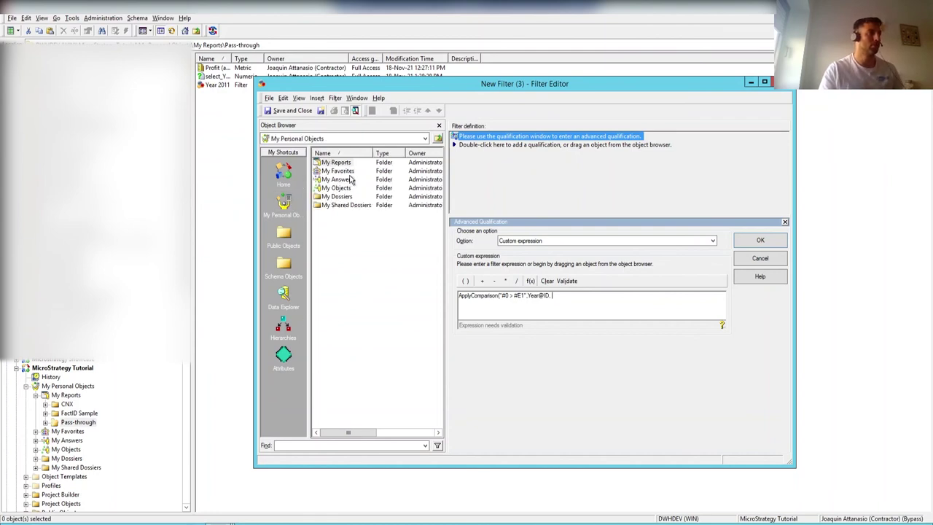
double_click(345, 164)
click(340, 179)
double_click(340, 179)
double_click(335, 172)
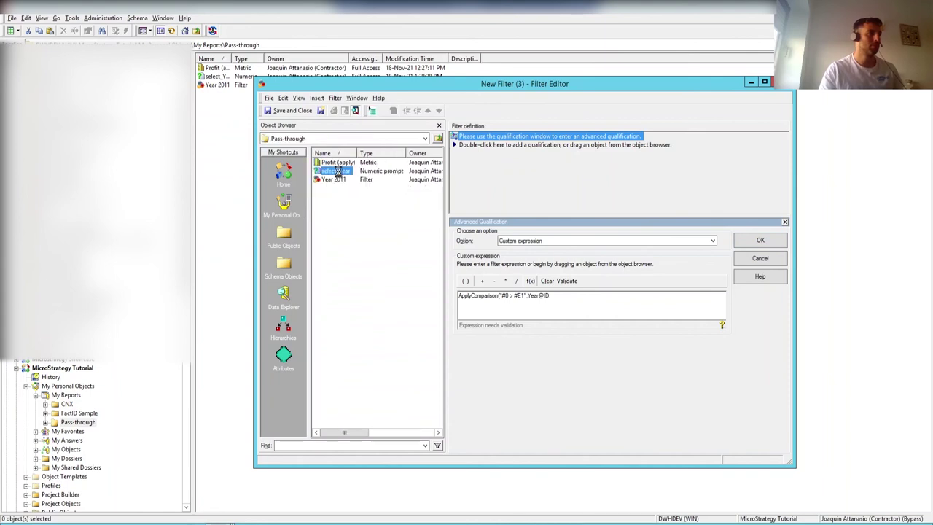
click(607, 301)
text())
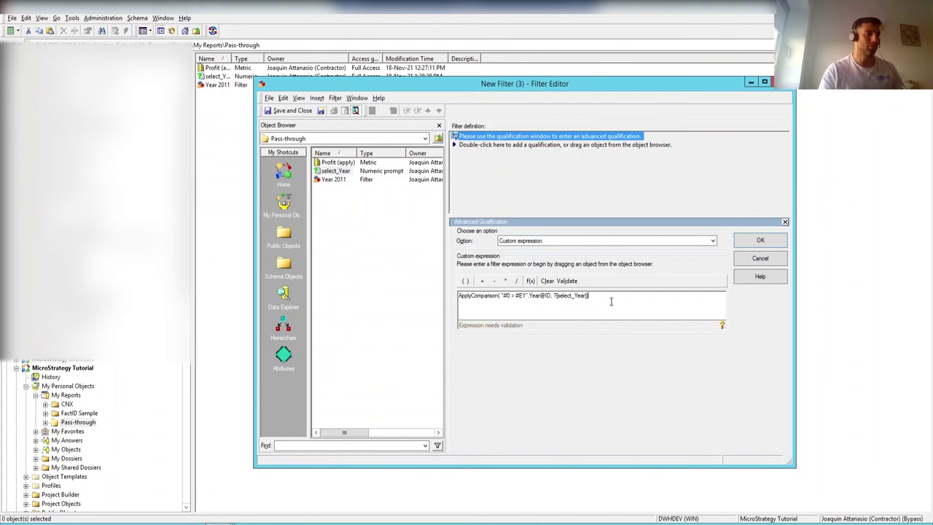
Validate and accept the custom expression, and save the filter as "Filtro year dinamico" in the Pass-through folder
click(567, 281)
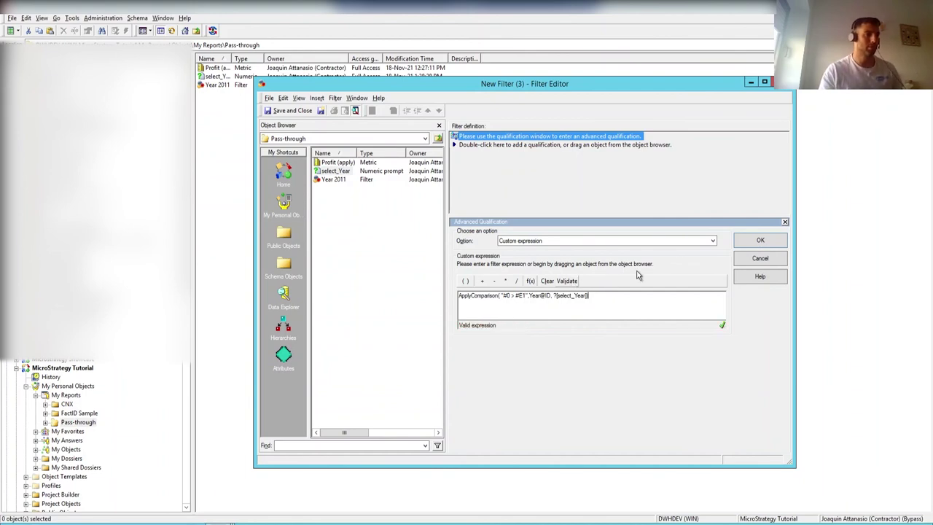
click(760, 242)
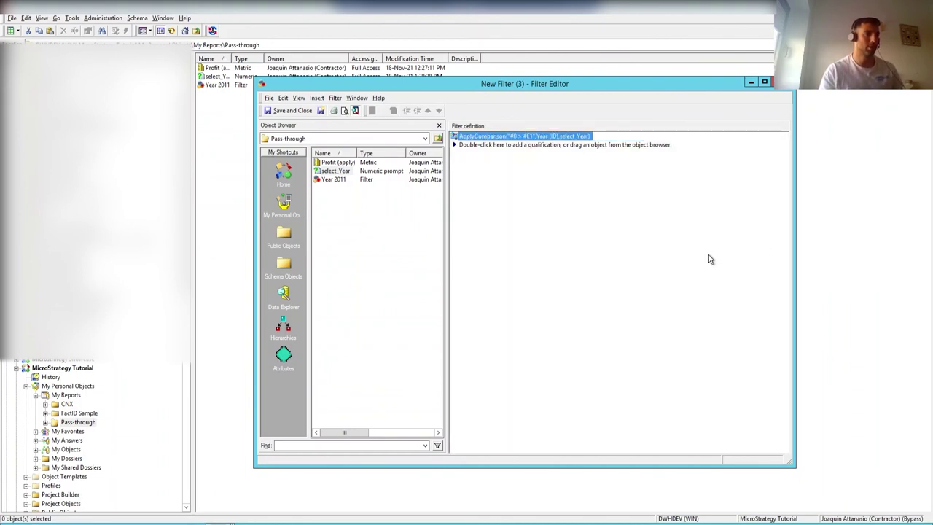
click(291, 110)
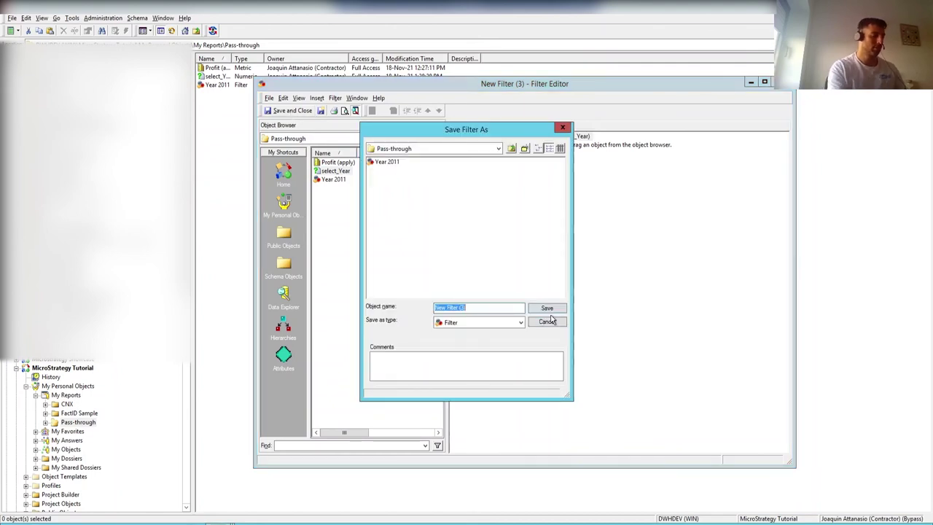
text(Filtro year din)
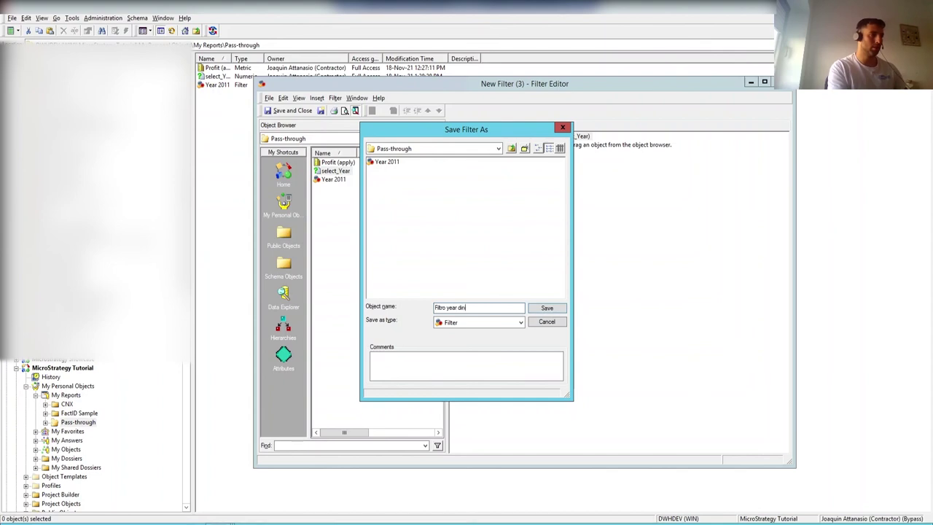
text(amico)
click(546, 308)
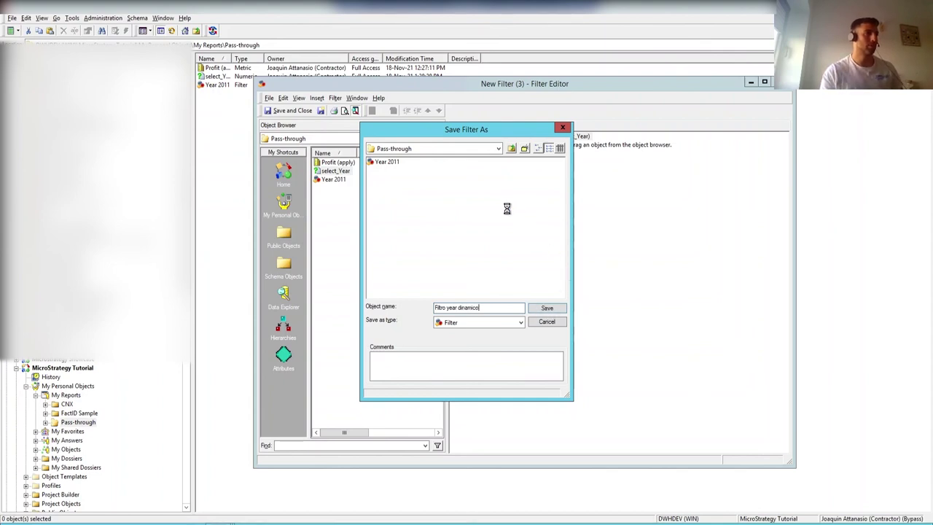
click(782, 82)
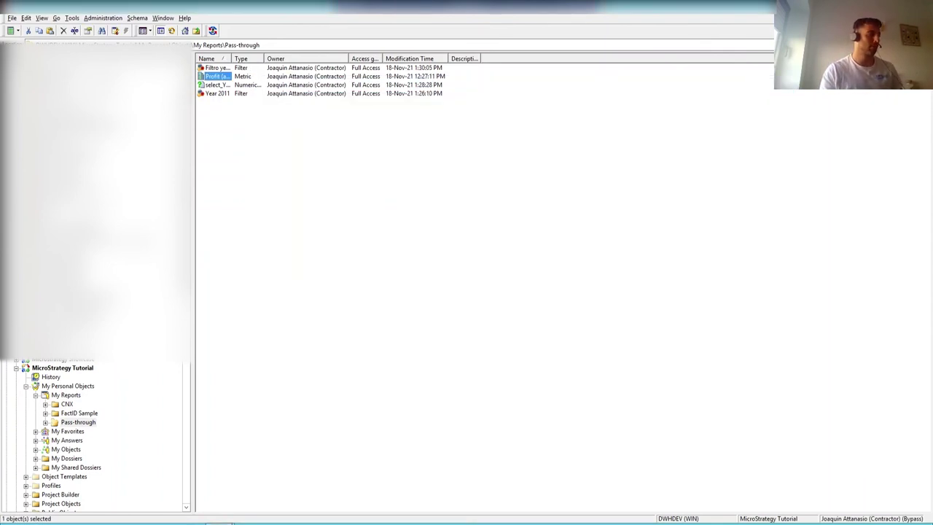
Return to the open report and remove the year 2011 ApplyComparison qualification from its report filter
mouse_move(249, 522)
click(277, 496)
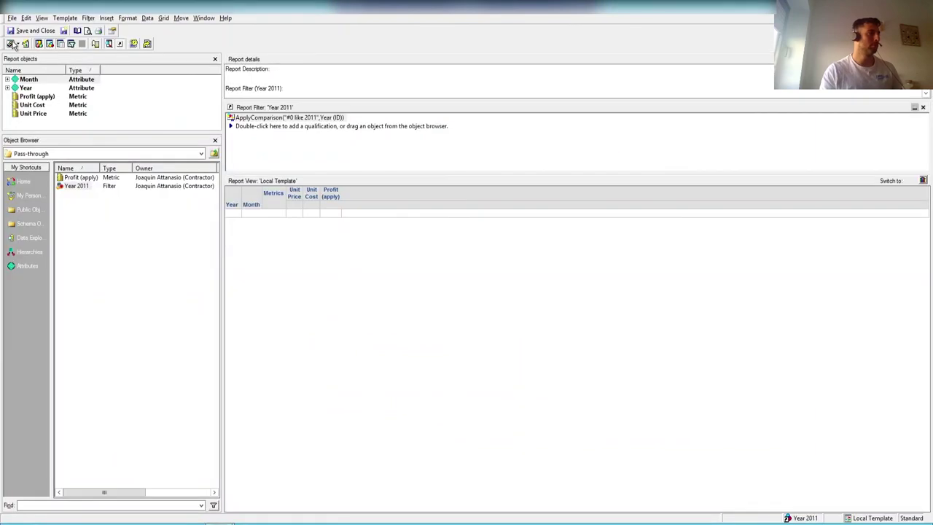
click(295, 117)
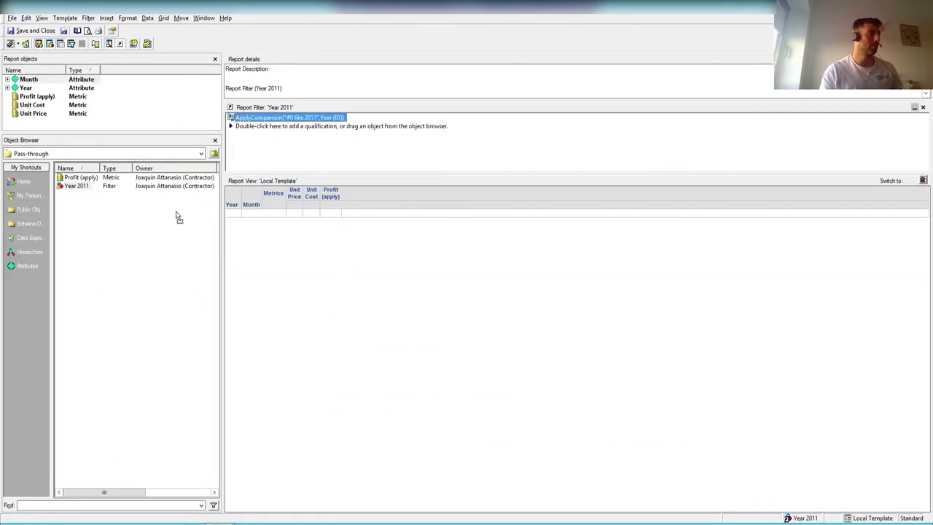
key(Delete)
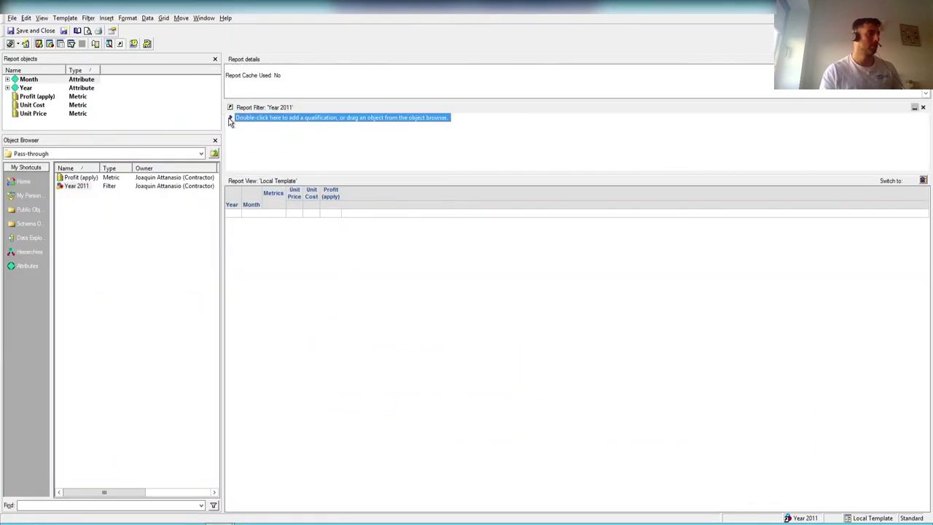
Reload the Pass-through folder in the object browser and add Filtro year dinamico to the report filter
click(76, 186)
click(213, 153)
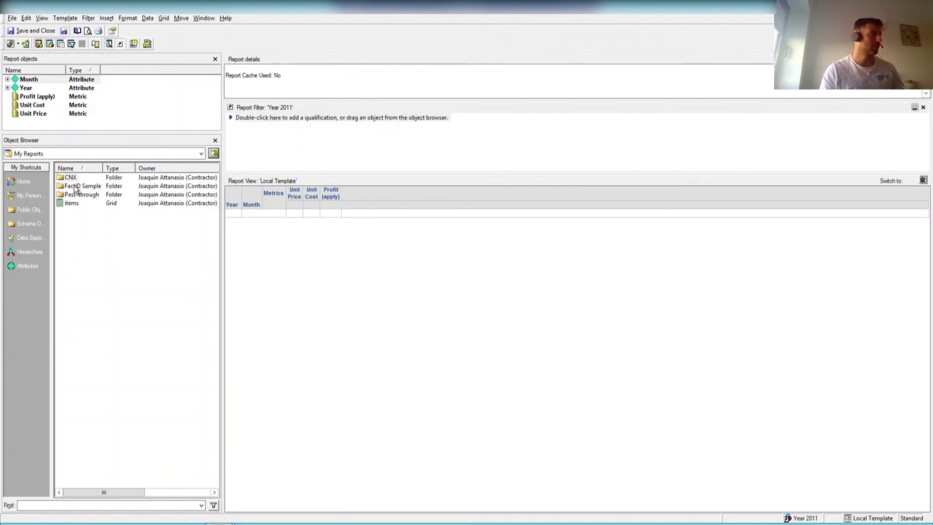
double_click(77, 194)
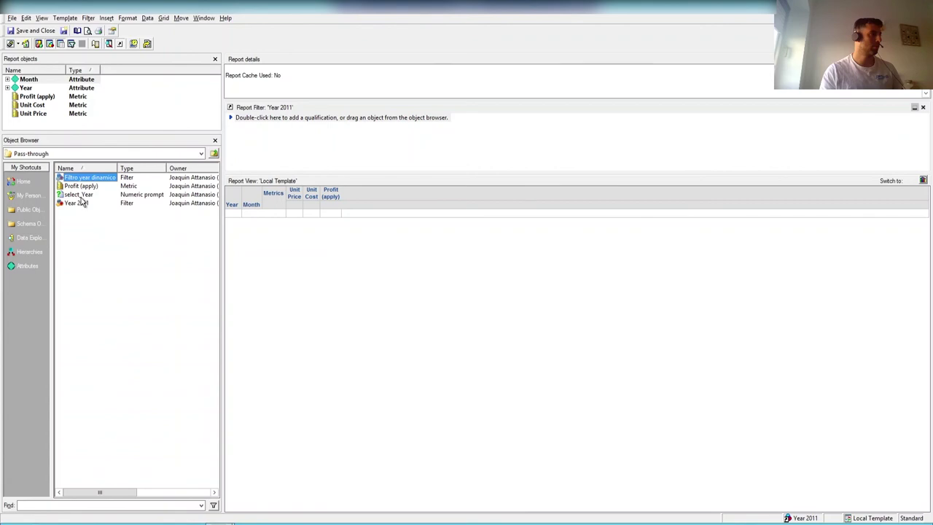
drag(113, 178, 347, 144)
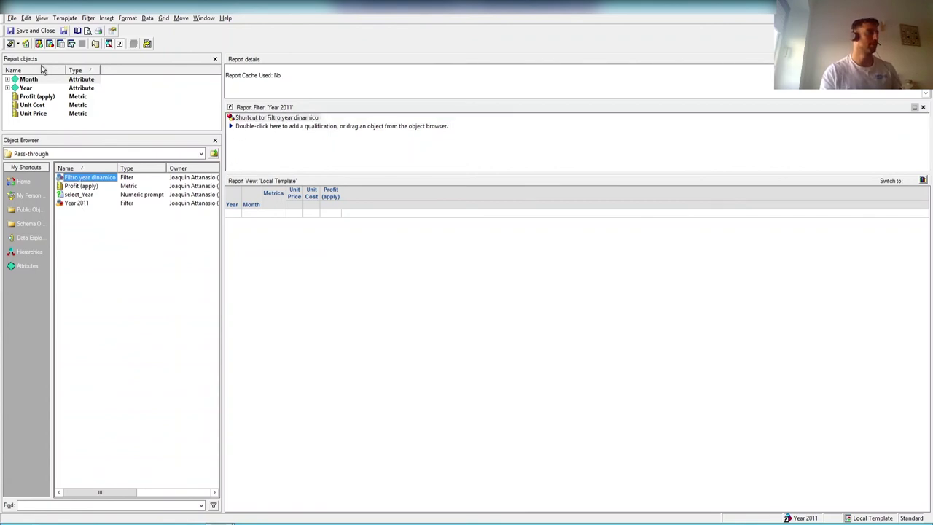
Run the report with 2009 as the "ingresar año" prompt answer and examine the year condition in its SQL
click(26, 45)
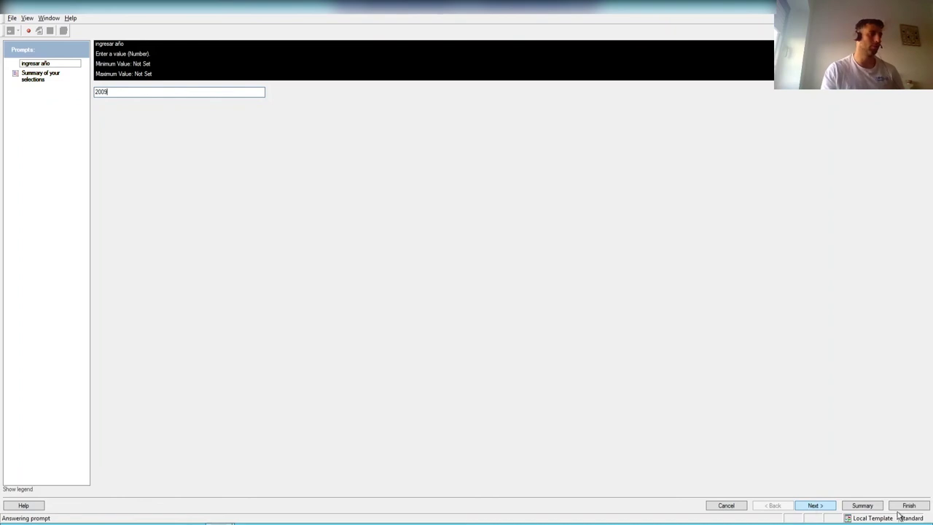
click(920, 507)
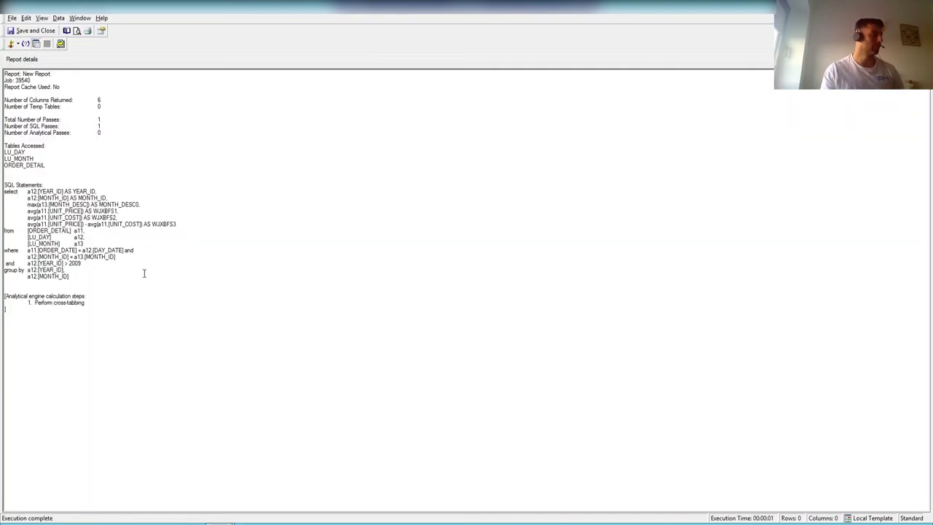
drag(27, 194, 104, 236)
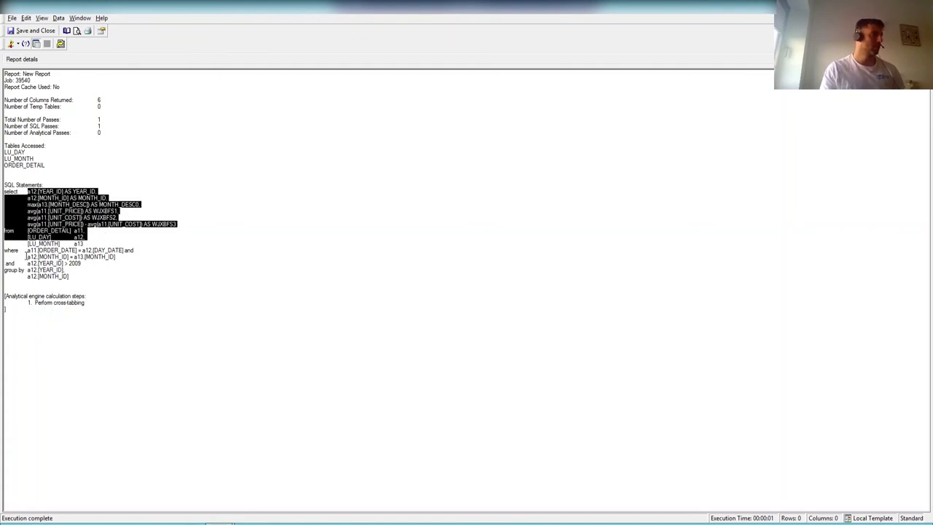
drag(30, 263, 83, 265)
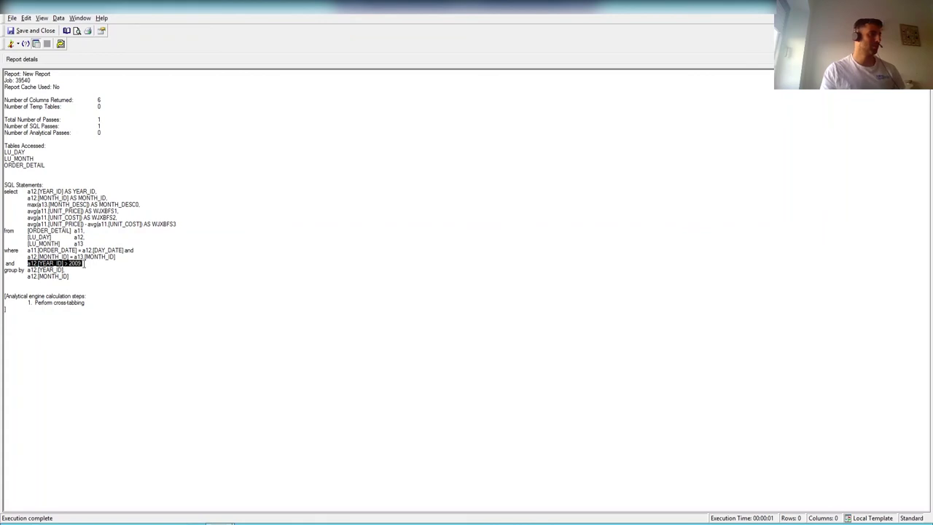
click(82, 263)
Display the report's results in Grid View
click(19, 44)
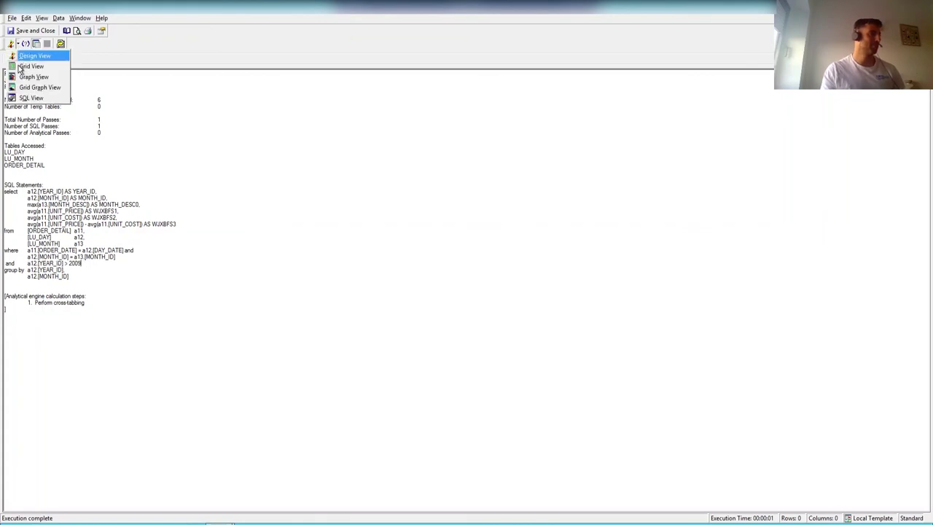
click(29, 66)
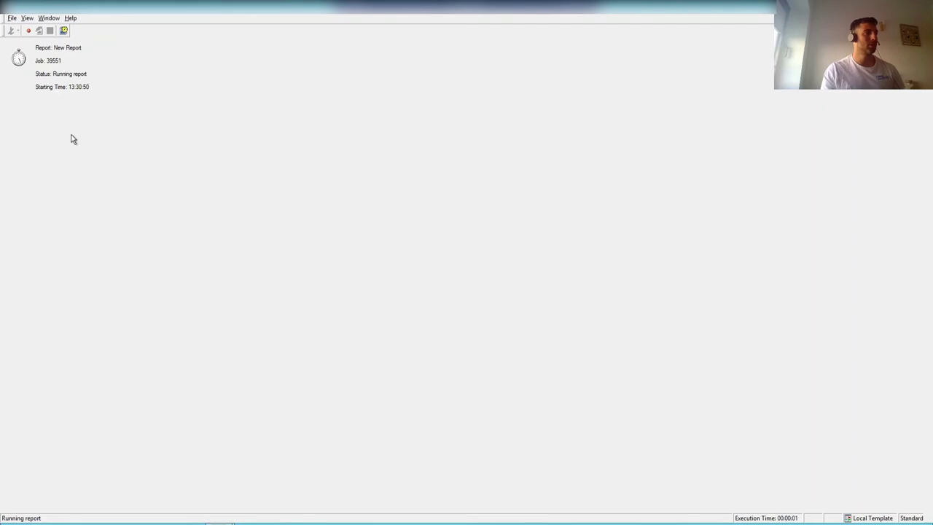